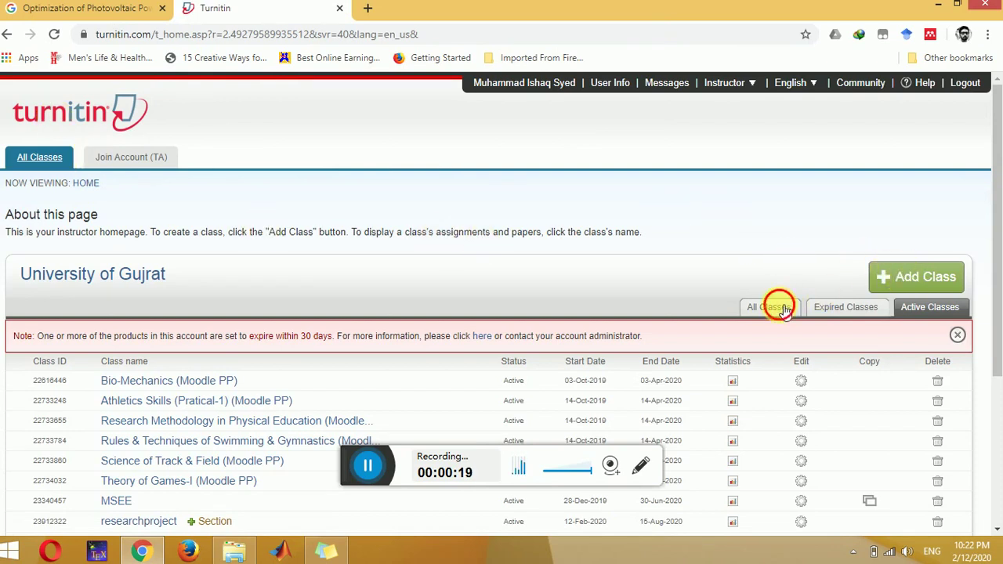
Step: Show all classes, active and expired, review the list, and begin adding a new class
{"action": "left_click", "coordinate": [835, 307]}
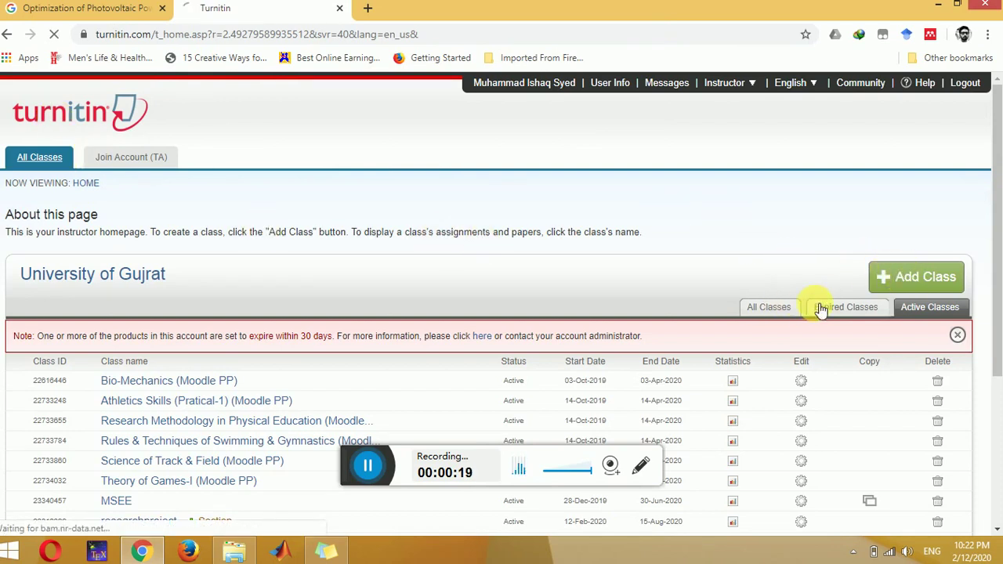
{"action": "left_click", "coordinate": [917, 310]}
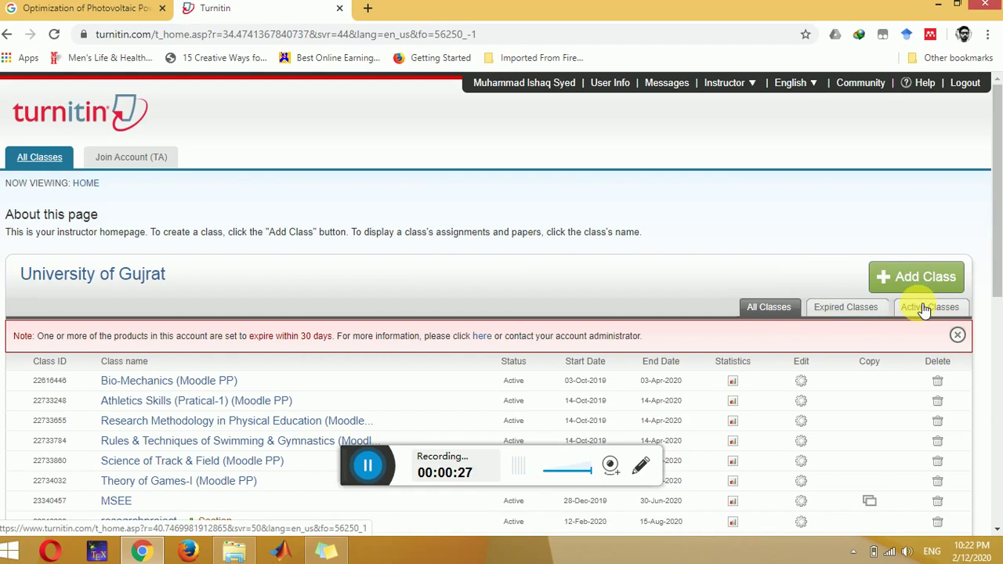
{"action": "scroll", "coordinate": [926, 306], "scroll_direction": "down", "scroll_amount": 1}
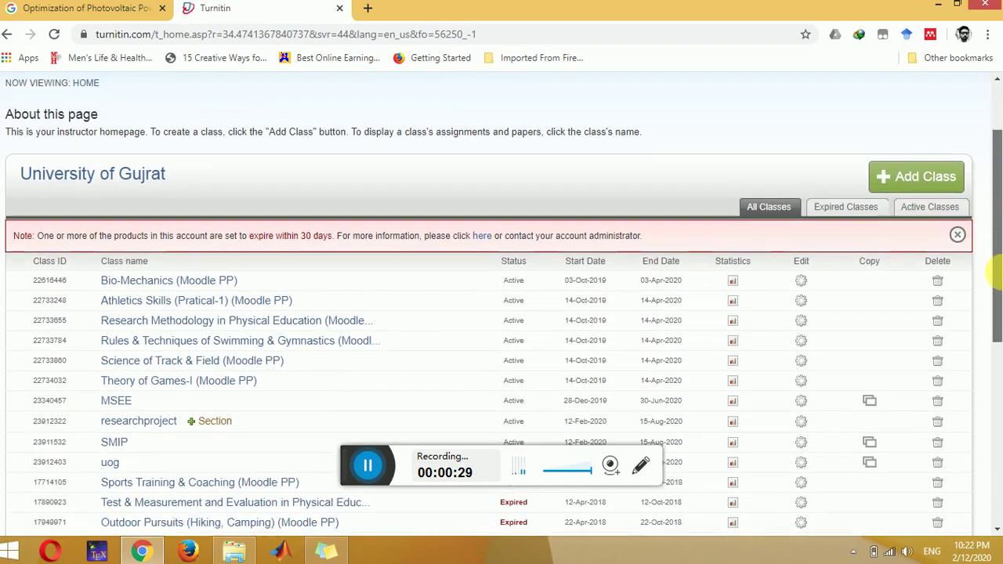
{"action": "left_click_drag", "start_coordinate": [995, 252], "coordinate": [996, 276]}
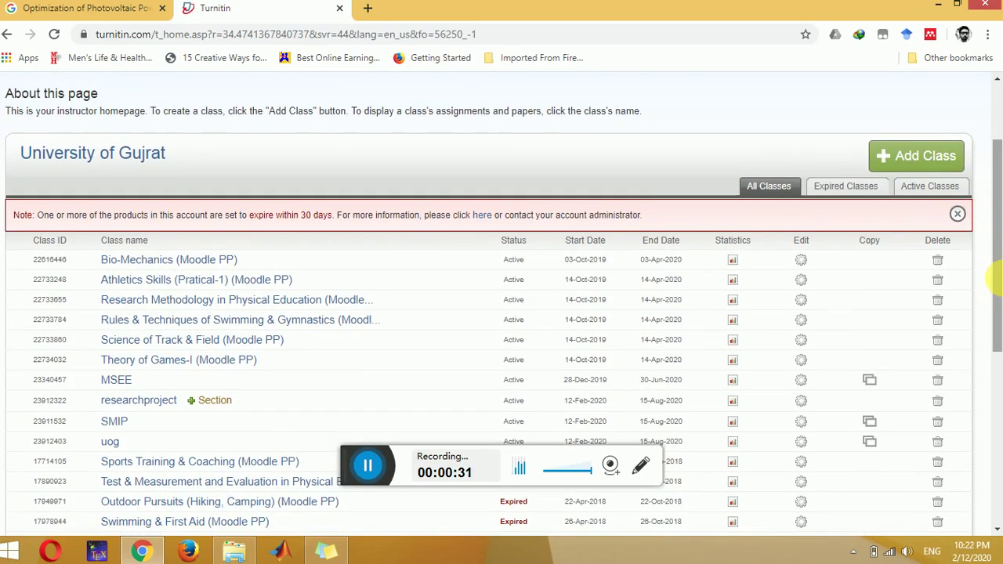
{"action": "left_click", "coordinate": [914, 162]}
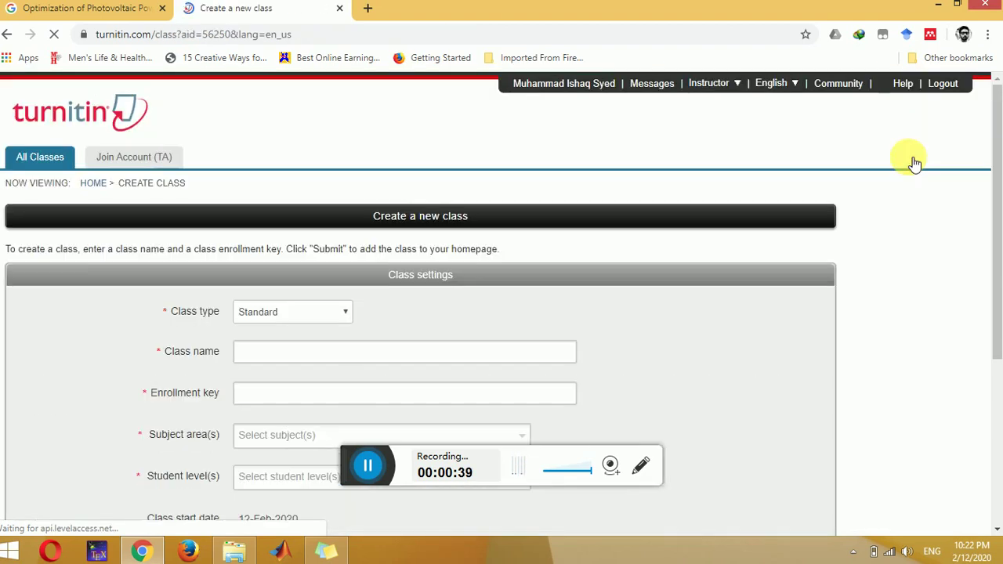
Step: Name the class 'thesis2' and enter an enrollment key
{"action": "scroll", "coordinate": [997, 172], "scroll_direction": "down", "scroll_amount": 1}
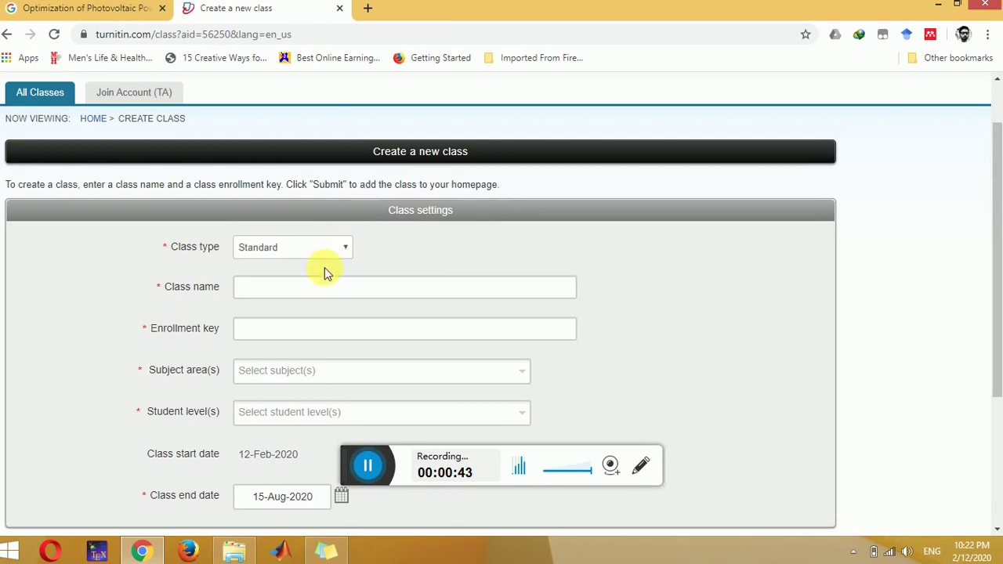
{"action": "left_click", "coordinate": [328, 292]}
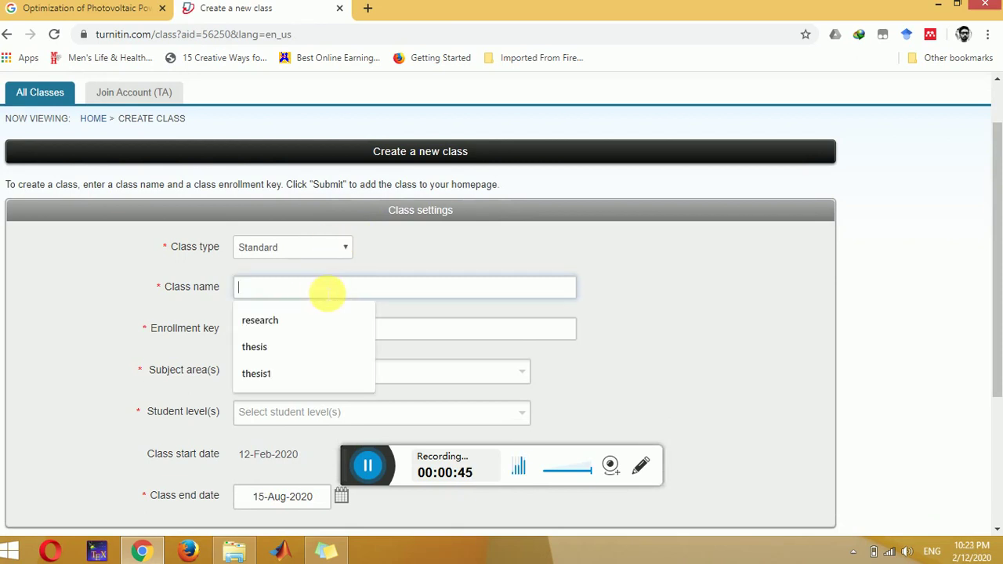
{"action": "type", "text": "thesis"}
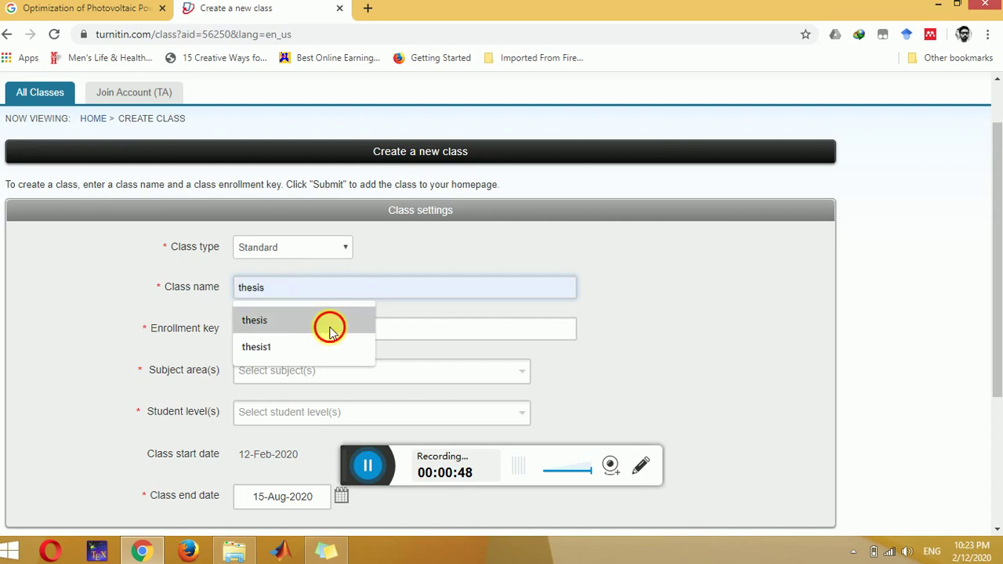
{"action": "left_click", "coordinate": [331, 325]}
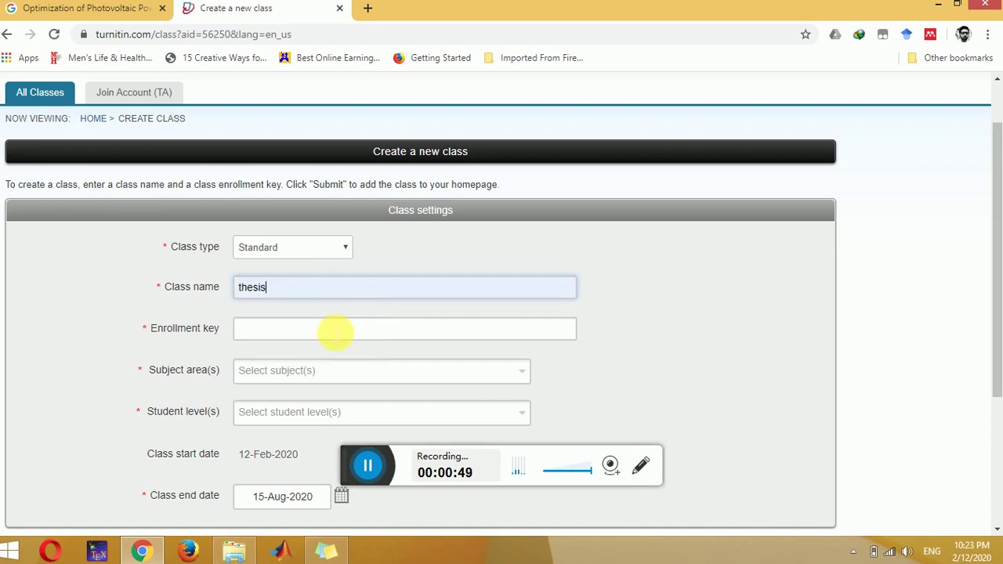
{"action": "type", "text": "2"}
{"action": "left_click", "coordinate": [321, 333]}
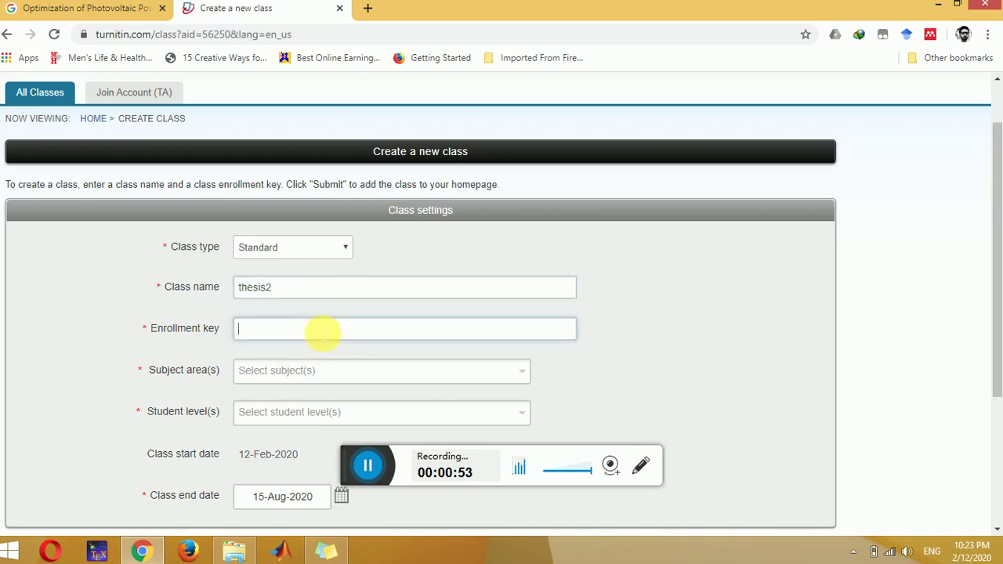
{"action": "type", "text": "0000"}
Step: Choose Engineering subject area and Postgraduate student level, then submit the class
{"action": "left_click", "coordinate": [333, 376]}
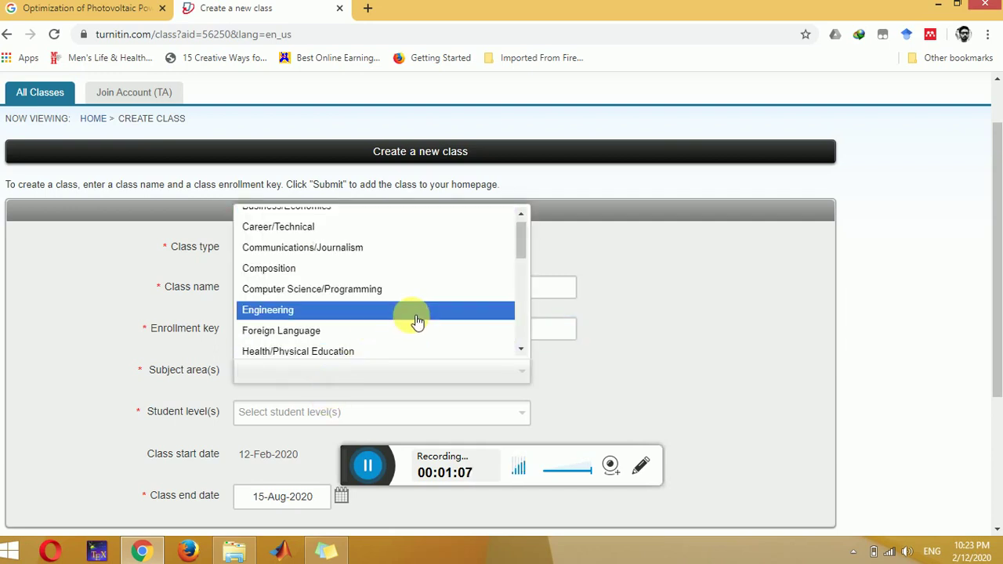
{"action": "left_click", "coordinate": [417, 321]}
{"action": "left_click", "coordinate": [363, 414]}
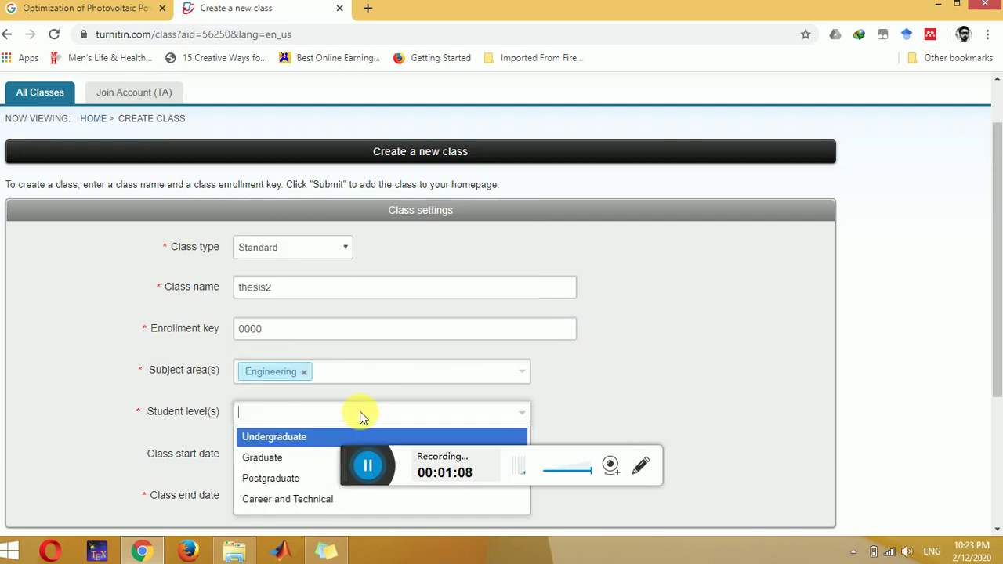
{"action": "left_click", "coordinate": [318, 478]}
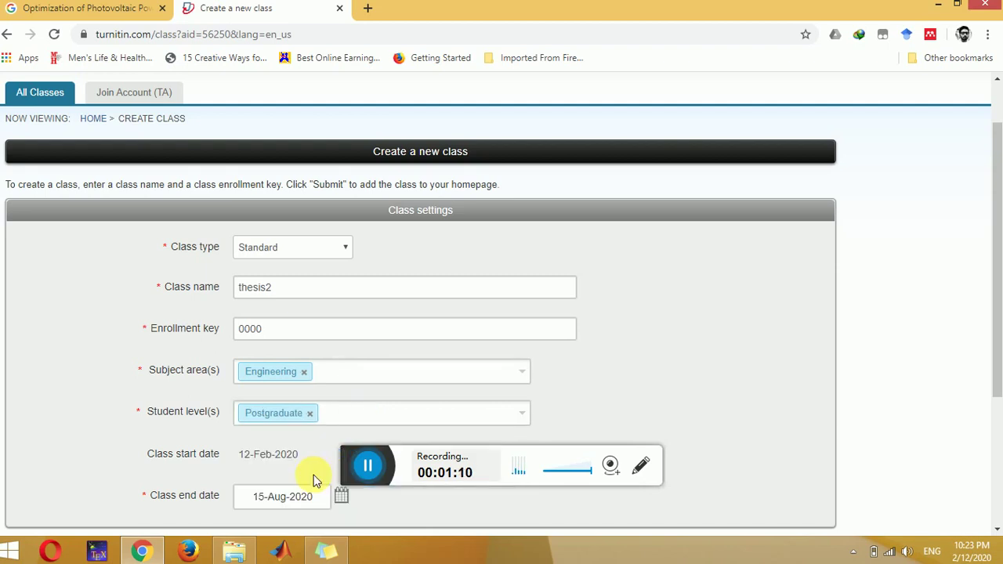
{"action": "left_click_drag", "start_coordinate": [994, 280], "coordinate": [994, 365]}
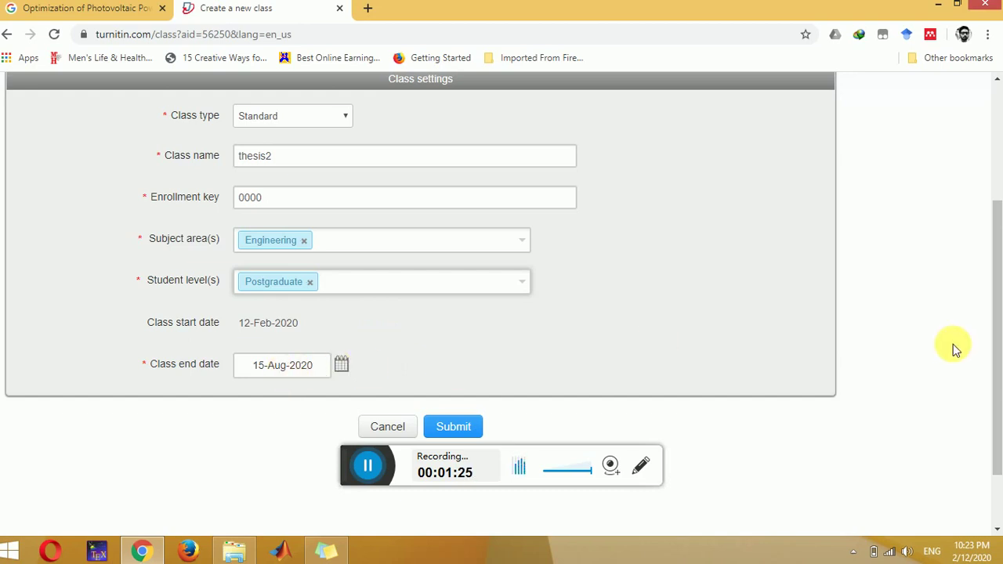
{"action": "left_click_drag", "start_coordinate": [994, 337], "coordinate": [994, 373]}
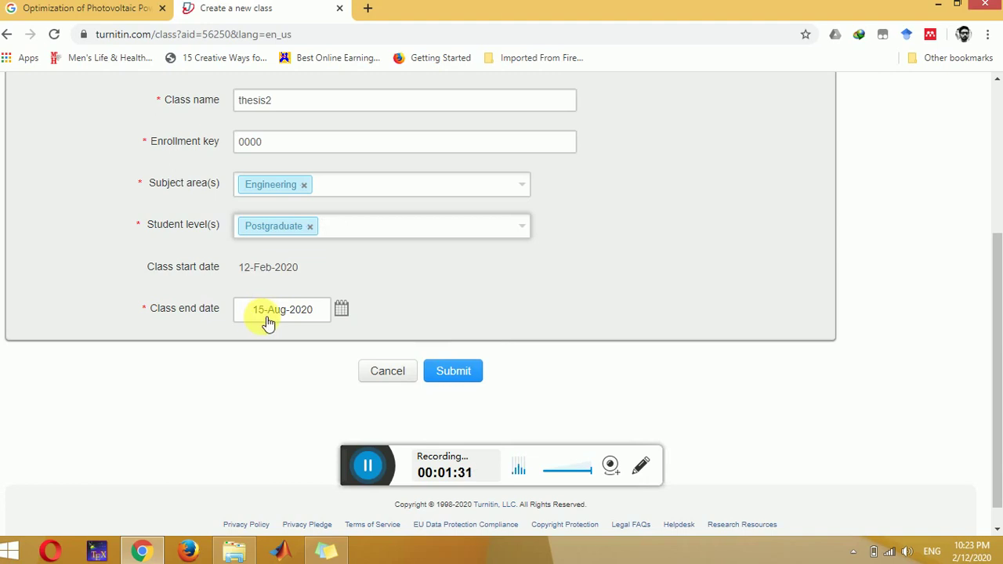
{"action": "left_click", "coordinate": [461, 368]}
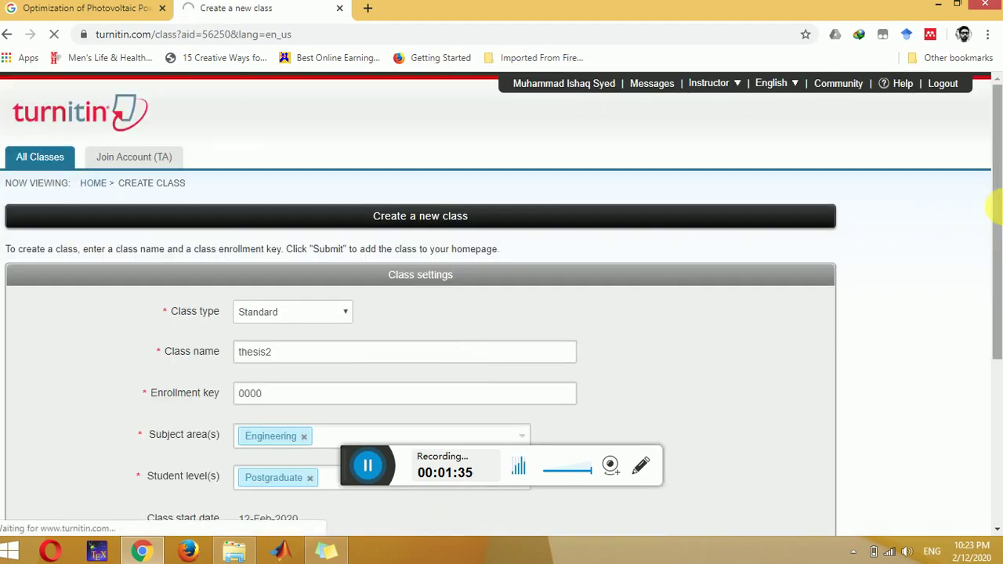
Step: Dismiss the class-created confirmation and open the thesis2 class from the list
{"action": "left_click_drag", "start_coordinate": [998, 240], "coordinate": [997, 298]}
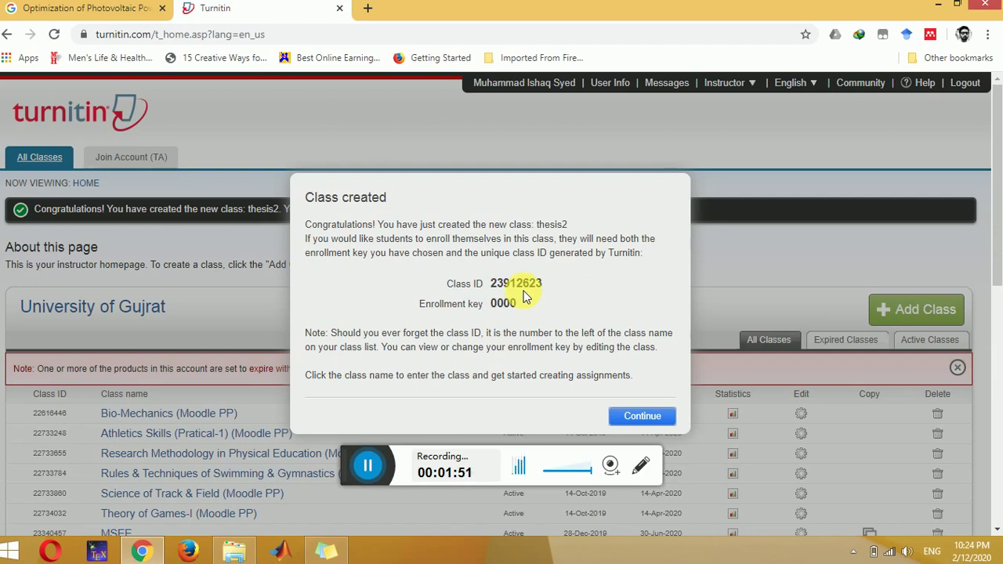
{"action": "left_click", "coordinate": [642, 416]}
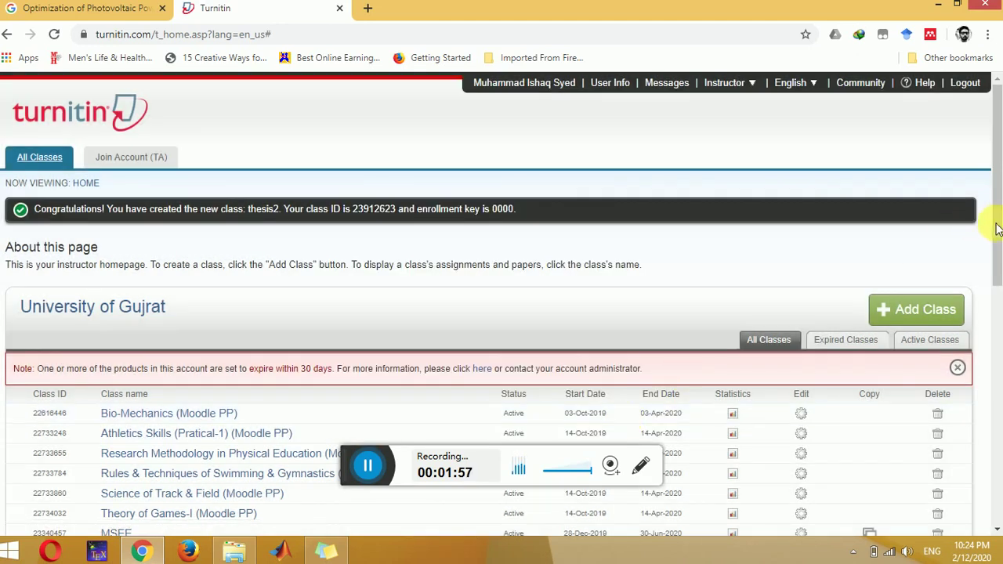
{"action": "left_click_drag", "start_coordinate": [997, 227], "coordinate": [996, 364]}
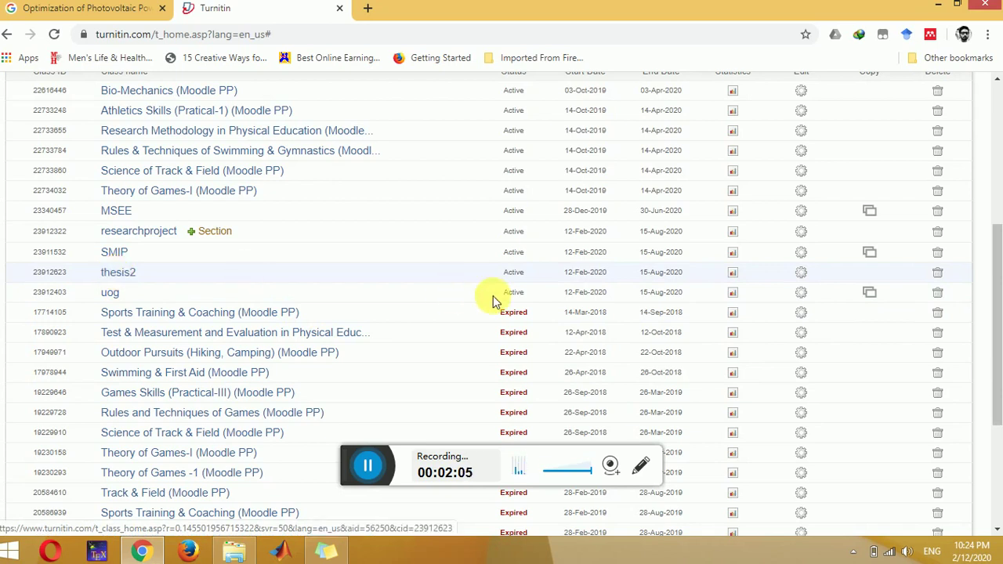
{"action": "left_click", "coordinate": [121, 274]}
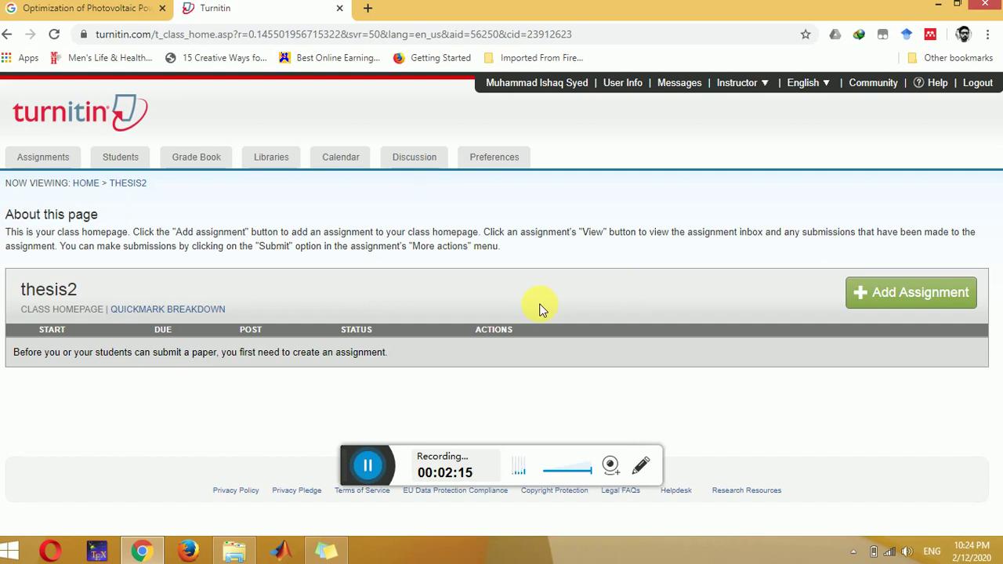
Step: Open the New Assignment form for the thesis2 class
{"action": "left_click", "coordinate": [881, 293]}
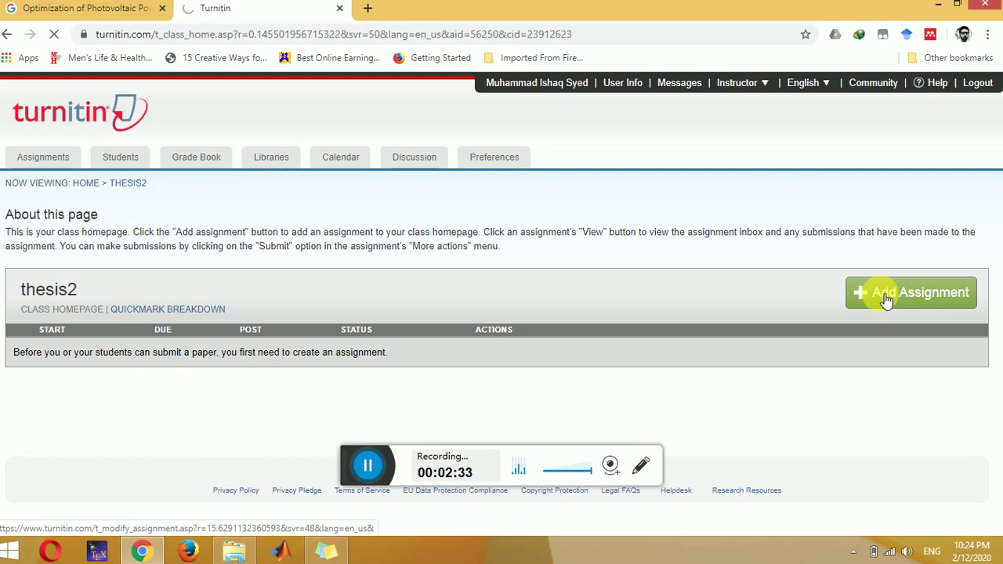
{"action": "left_click", "coordinate": [885, 300]}
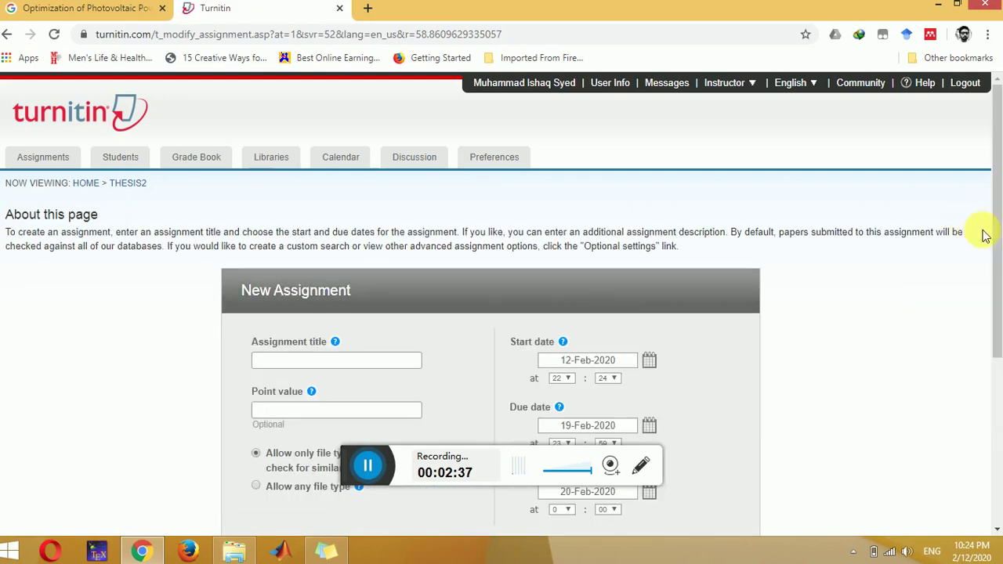
Step: Title the assignment 'researchtopic' and expand Optional settings to the Similarity Report options
{"action": "left_click_drag", "start_coordinate": [1000, 241], "coordinate": [996, 330]}
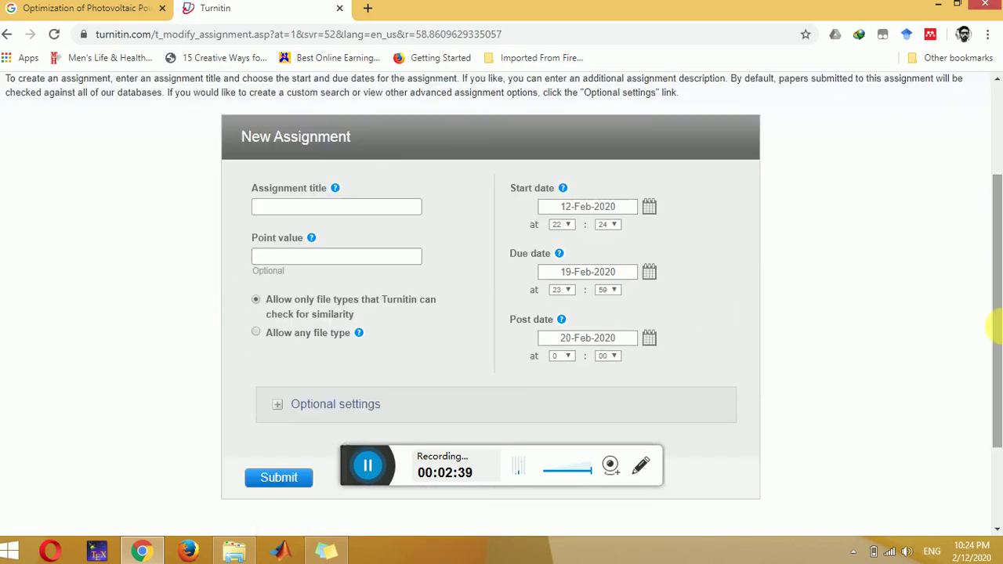
{"action": "left_click", "coordinate": [358, 207]}
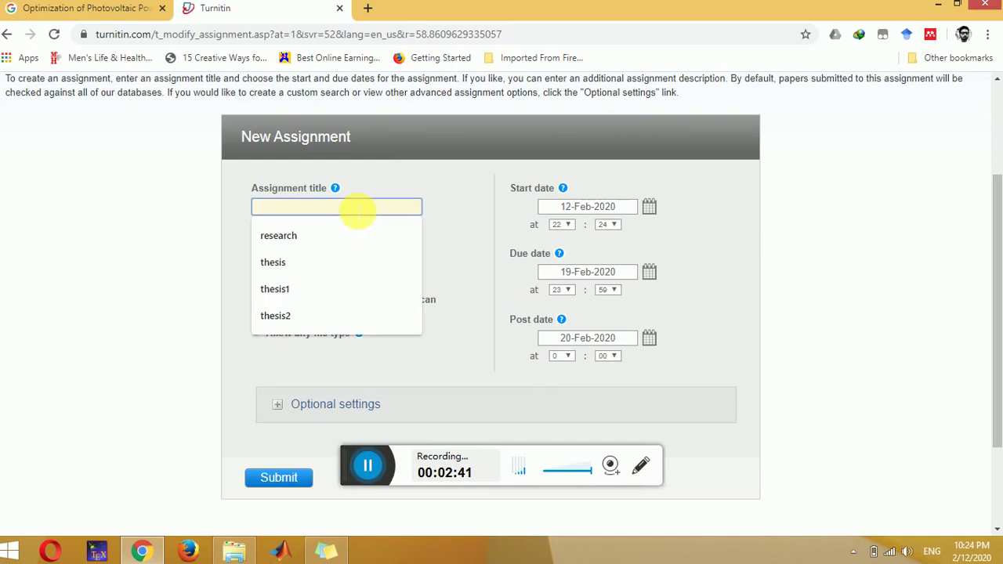
{"action": "left_click", "coordinate": [351, 236]}
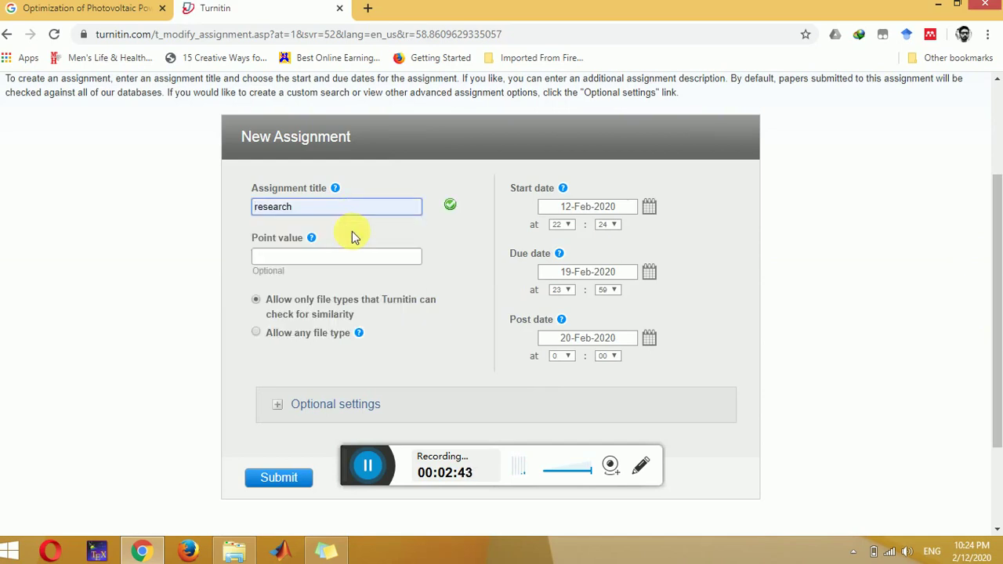
{"action": "type", "text": "topic"}
{"action": "key", "text": "Tab"}
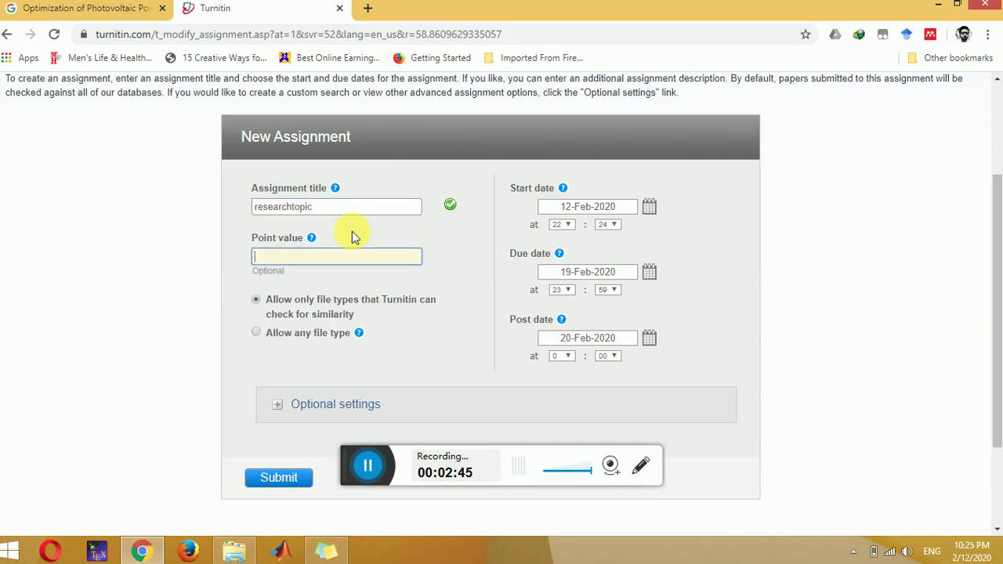
{"action": "left_click_drag", "start_coordinate": [998, 220], "coordinate": [997, 256]}
{"action": "left_click", "coordinate": [279, 336]}
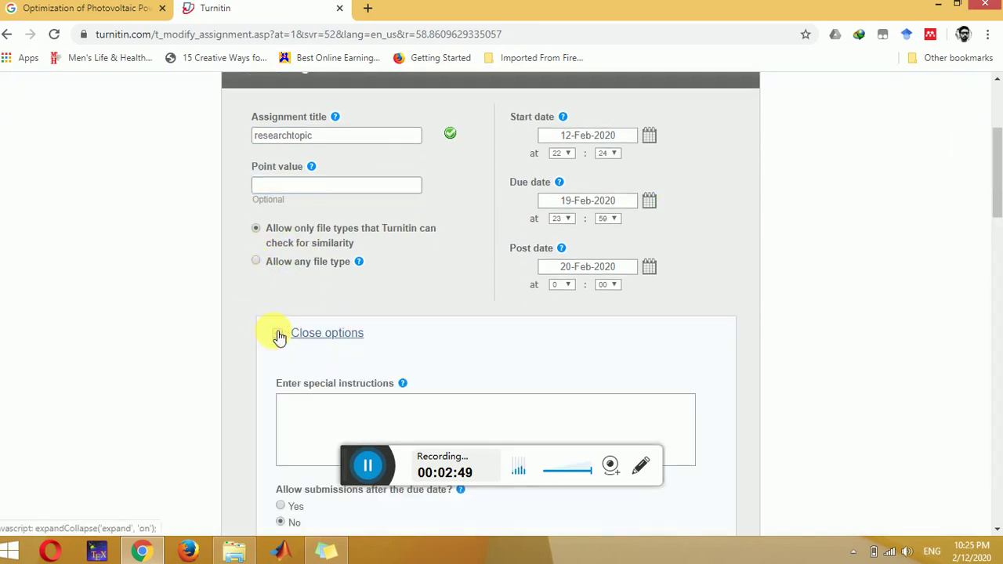
{"action": "left_click_drag", "start_coordinate": [998, 160], "coordinate": [996, 261]}
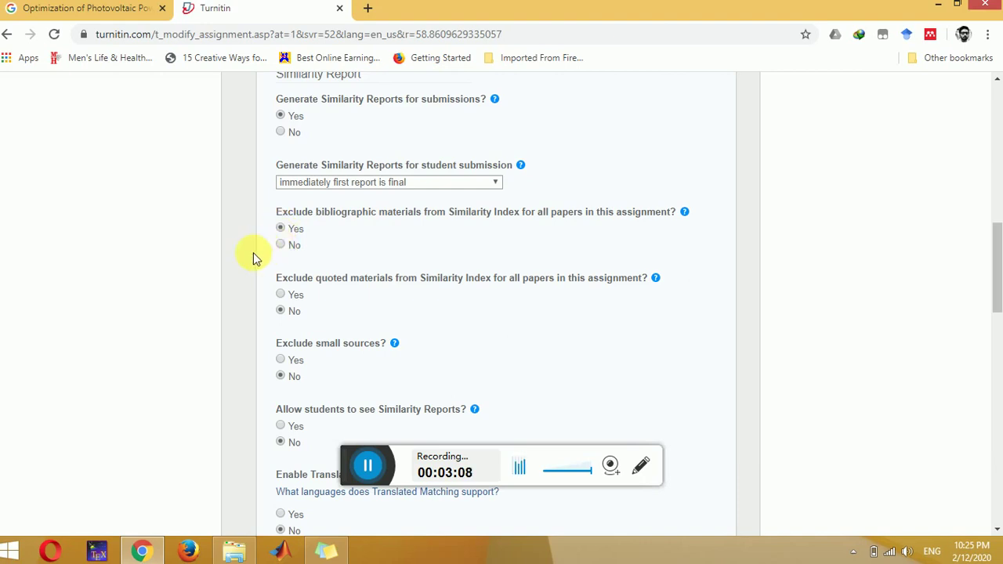
Step: Set 'Submit papers to' to no repository and scroll to the bottom of the settings
{"action": "scroll", "coordinate": [253, 253], "scroll_direction": "down", "scroll_amount": 1}
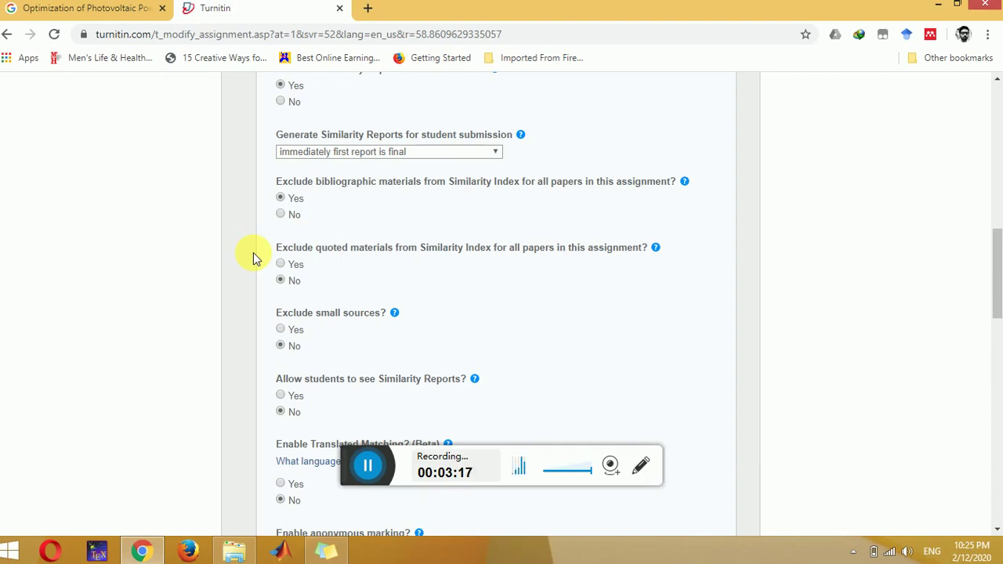
{"action": "scroll", "coordinate": [253, 256], "scroll_direction": "down", "scroll_amount": 2}
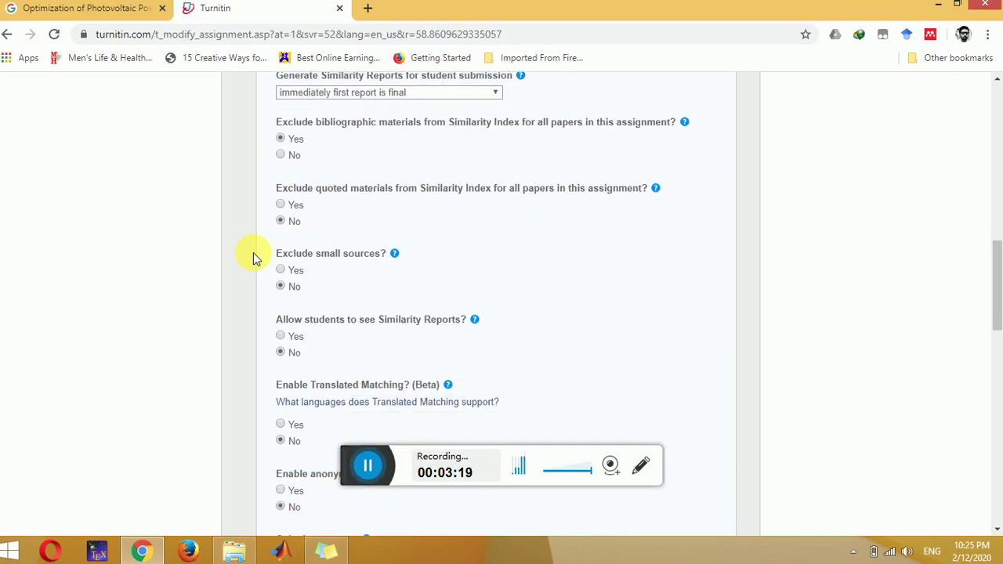
{"action": "scroll", "coordinate": [253, 256], "scroll_direction": "down", "scroll_amount": 3}
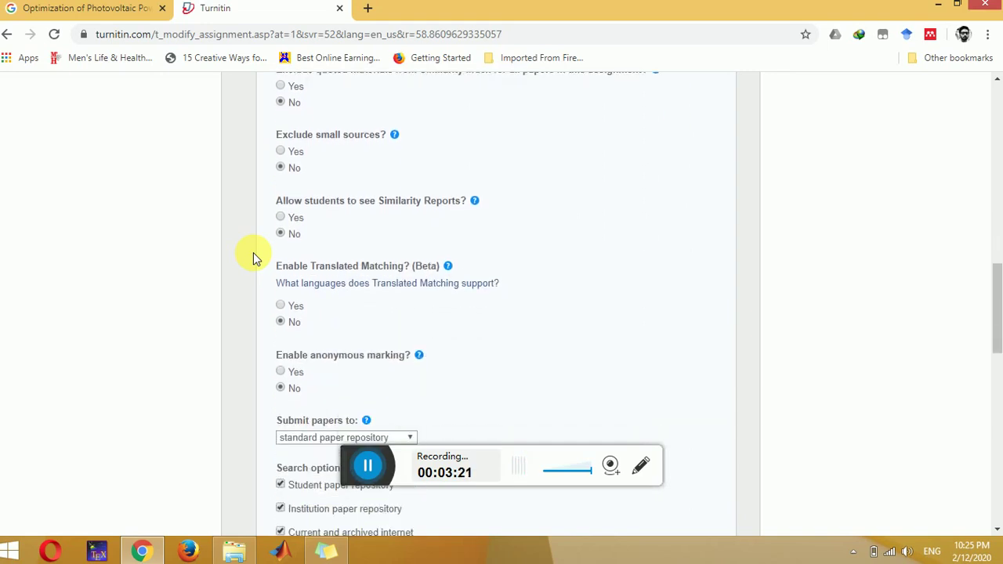
{"action": "scroll", "coordinate": [253, 257], "scroll_direction": "down", "scroll_amount": 5}
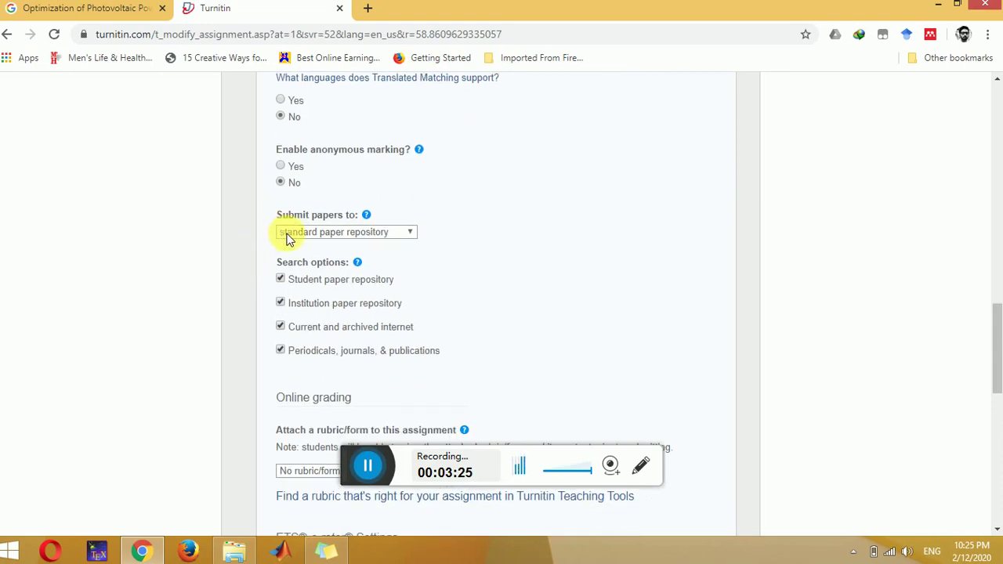
{"action": "left_click", "coordinate": [287, 235]}
{"action": "key", "text": "Down"}
{"action": "key", "text": "Down"}
{"action": "key", "text": "Down"}
{"action": "key", "text": "Return"}
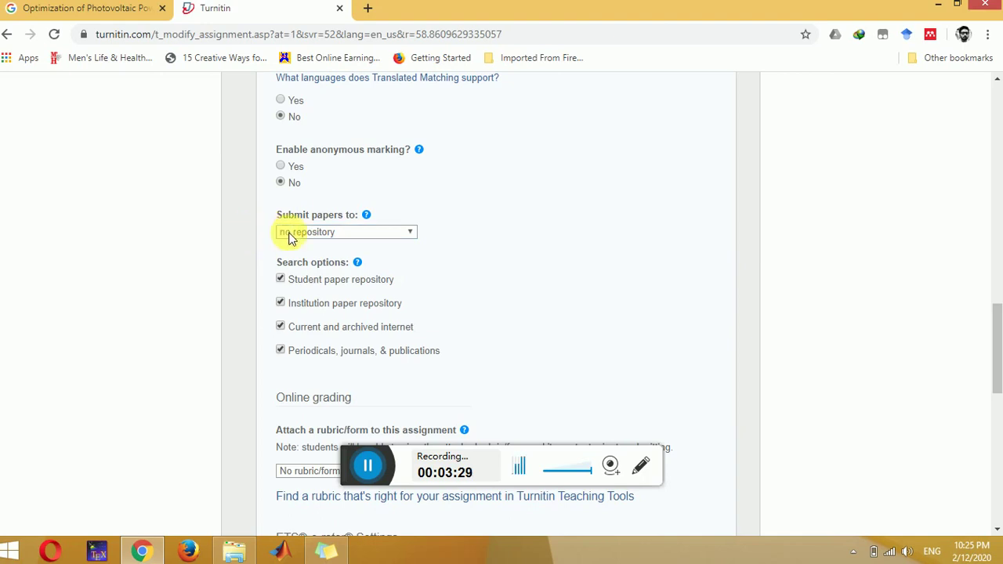
{"action": "left_click", "coordinate": [290, 238]}
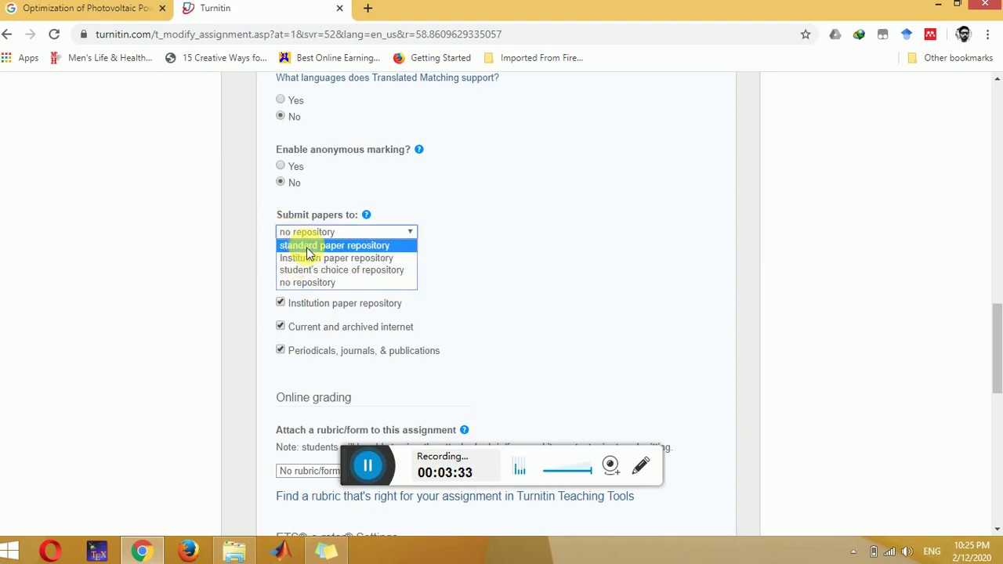
{"action": "left_click", "coordinate": [280, 283]}
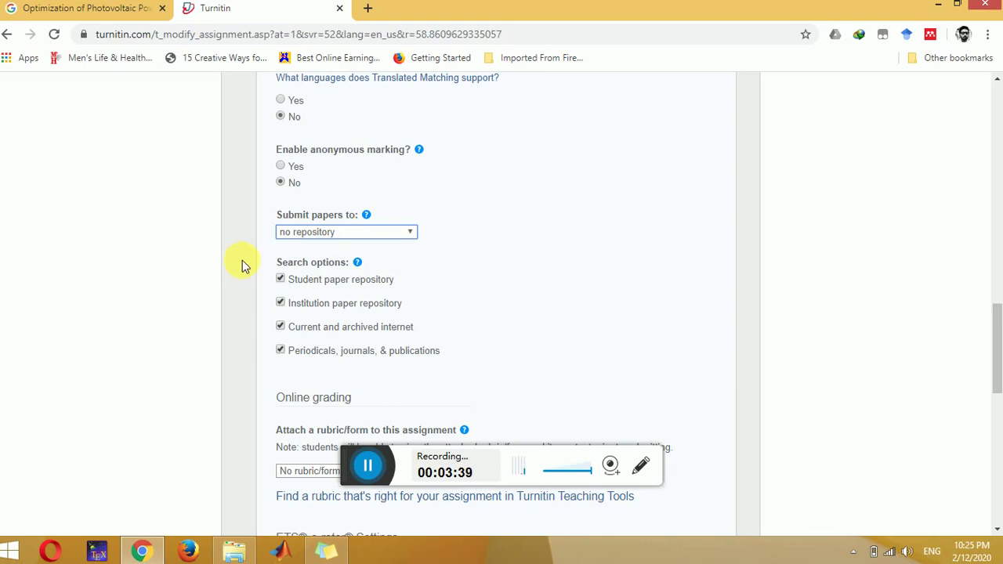
{"action": "left_click", "coordinate": [268, 233]}
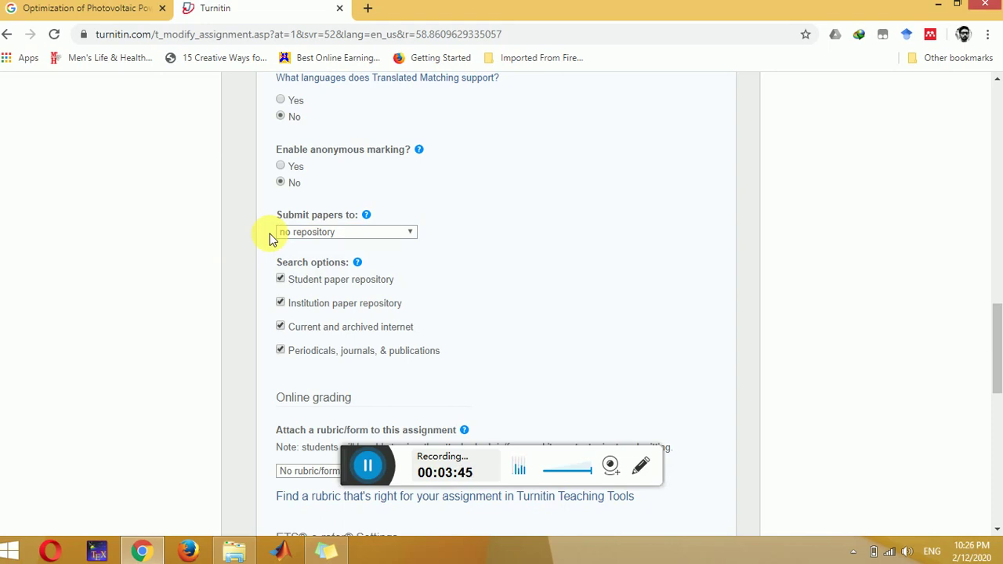
{"action": "scroll", "coordinate": [269, 239], "scroll_direction": "down", "scroll_amount": 3}
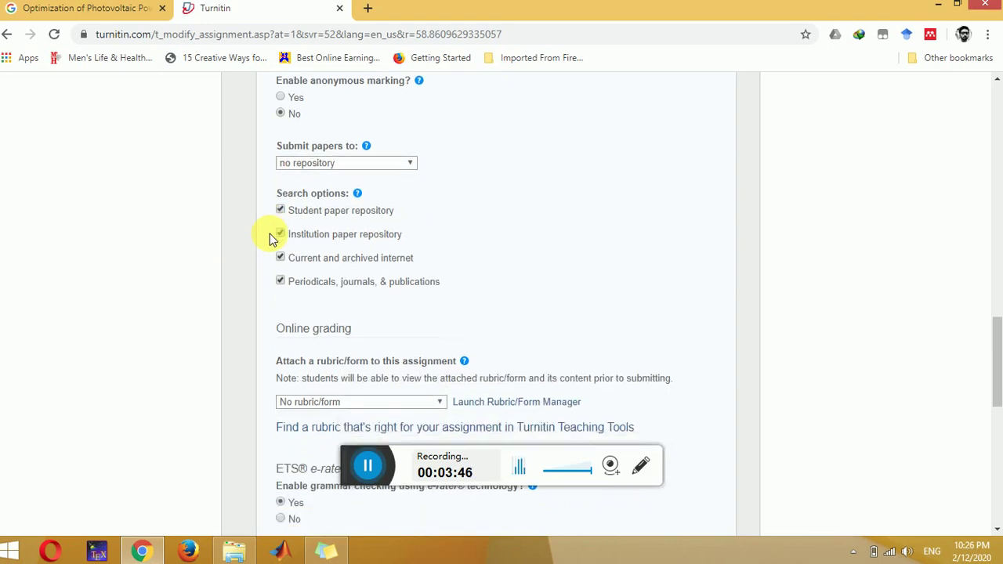
{"action": "scroll", "coordinate": [270, 237], "scroll_direction": "down", "scroll_amount": 6}
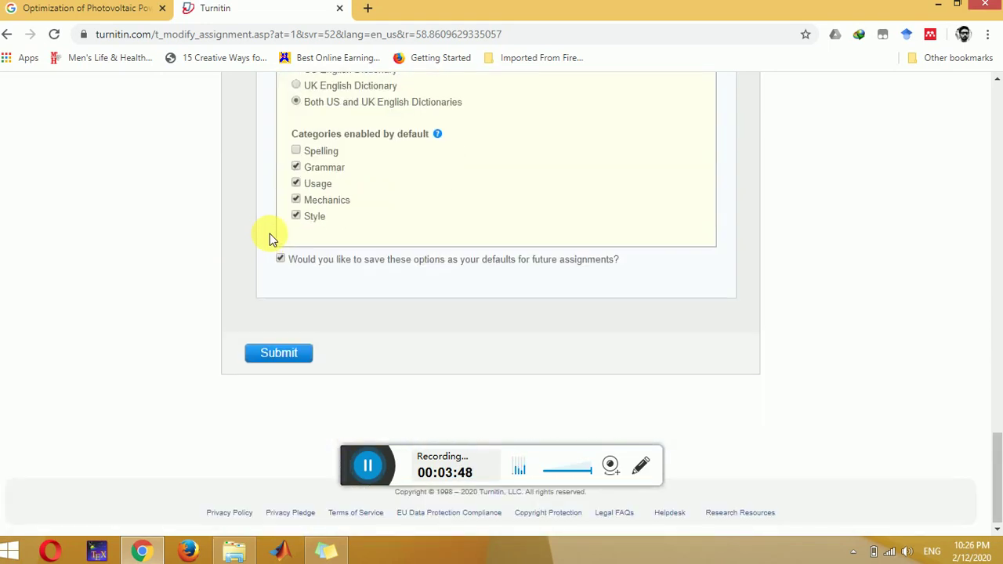
Step: Save the researchtopic assignment, open its empty inbox, and start a single file upload
{"action": "left_click", "coordinate": [300, 350]}
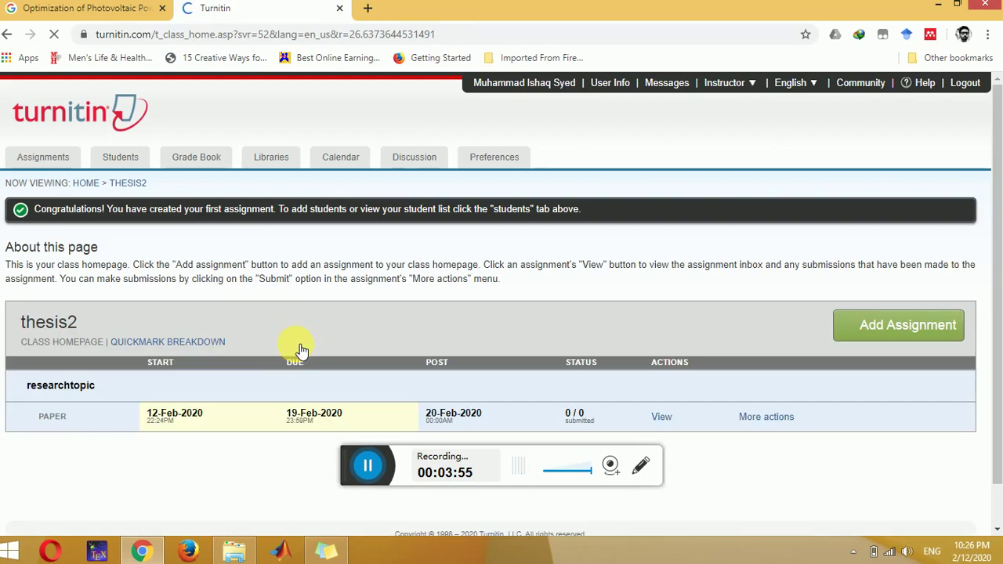
{"action": "scroll", "coordinate": [302, 350], "scroll_direction": "down", "scroll_amount": 1}
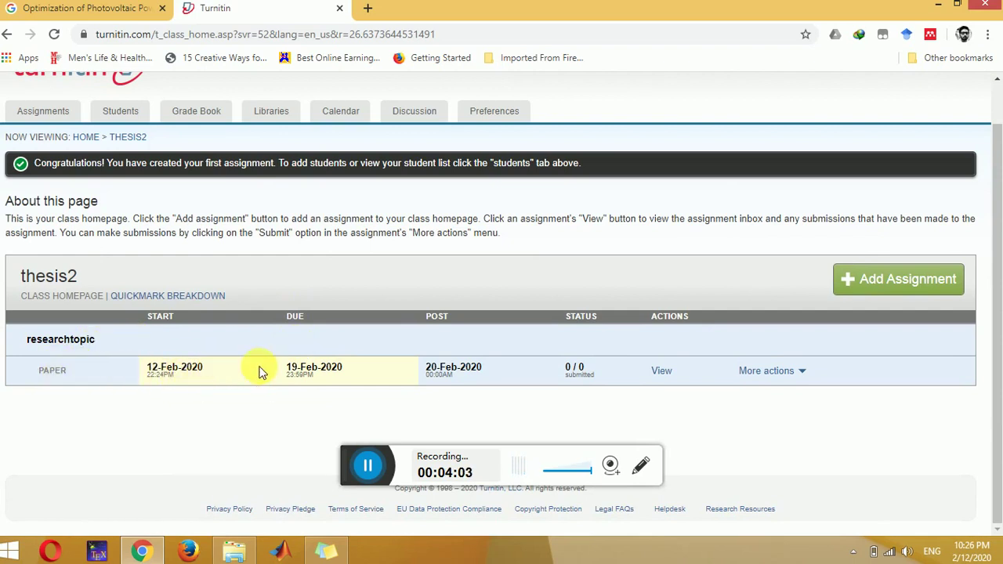
{"action": "left_click", "coordinate": [369, 466]}
{"action": "left_click", "coordinate": [663, 373]}
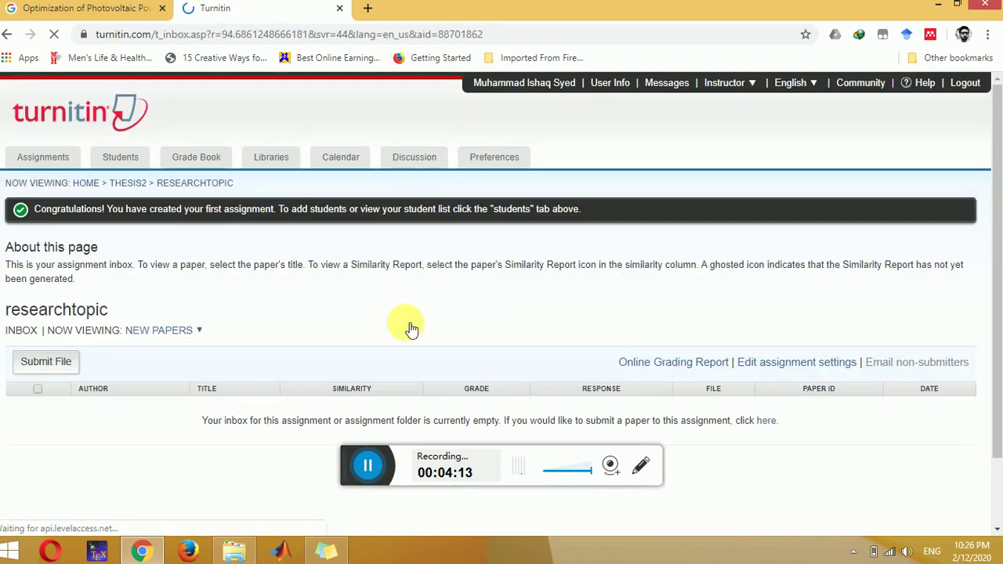
{"action": "left_click", "coordinate": [62, 366]}
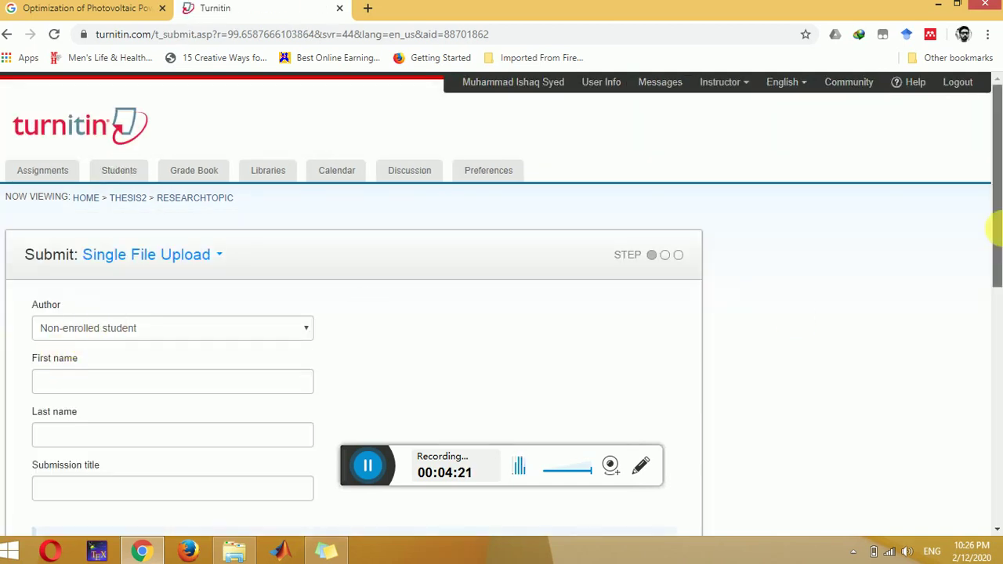
Step: Enter the author's name and submission title 'project', then browse the computer for the file
{"action": "left_click_drag", "start_coordinate": [995, 228], "coordinate": [996, 298]}
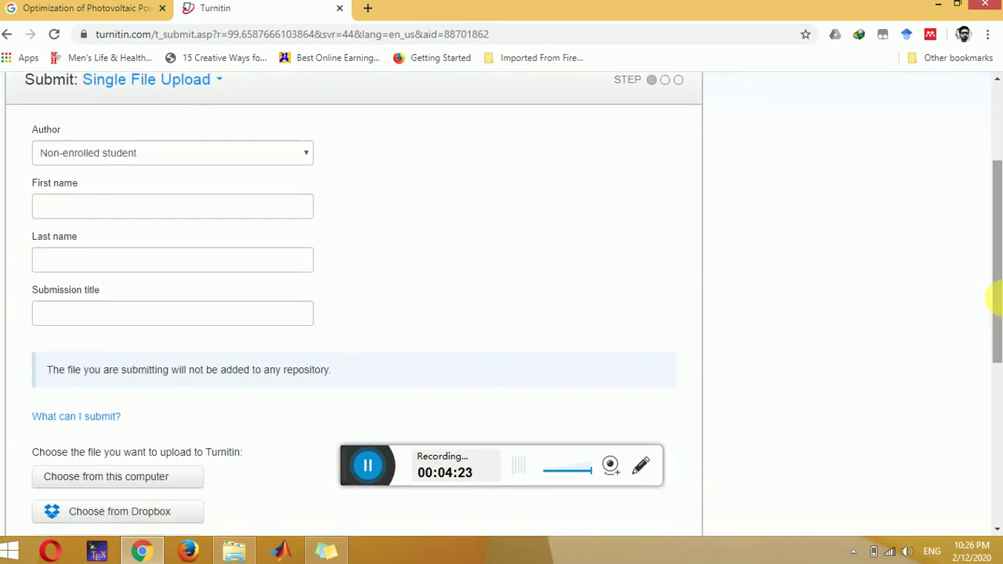
{"action": "left_click", "coordinate": [207, 208]}
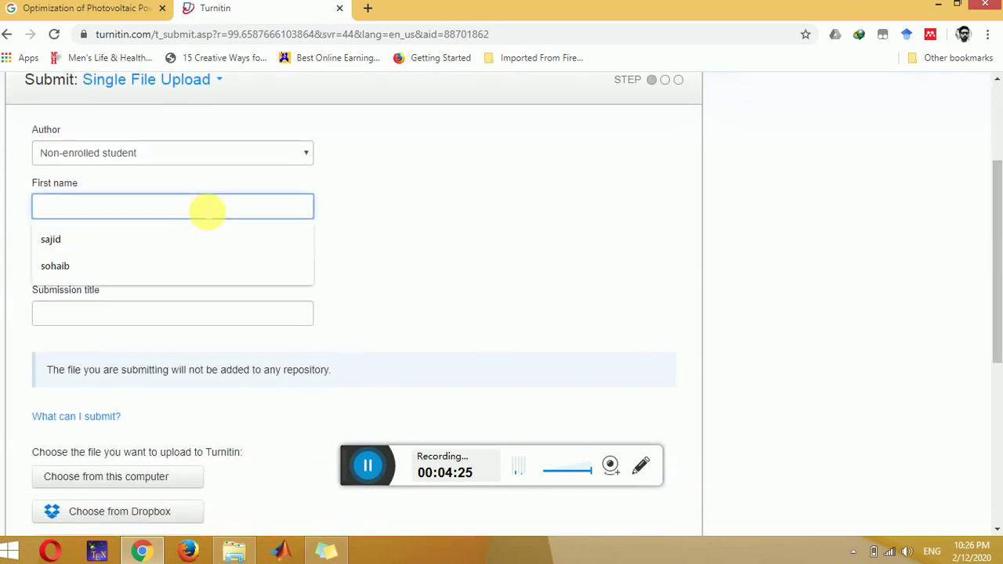
{"action": "type", "text": "123"}
{"action": "key", "text": "Tab"}
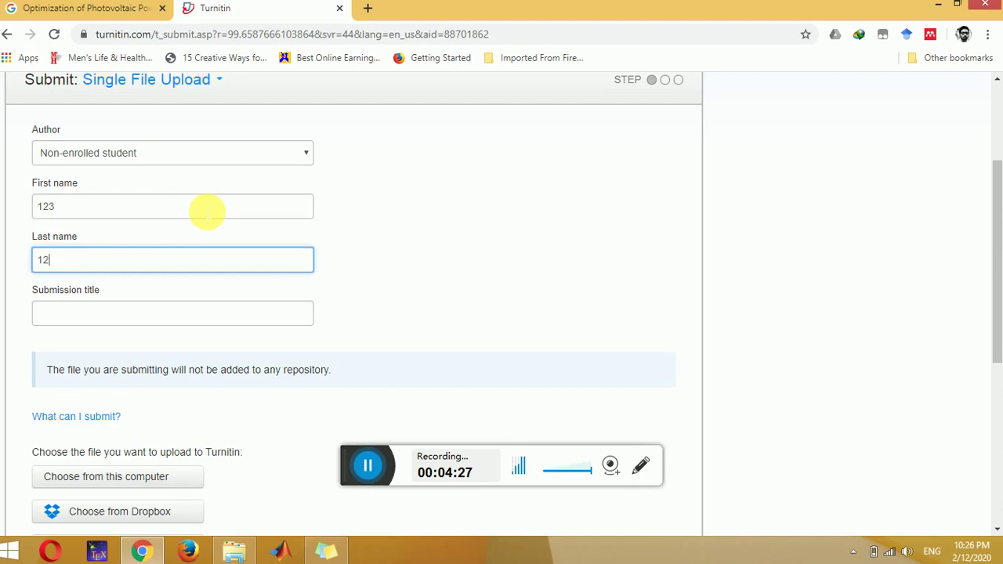
{"action": "key", "text": "Tab"}
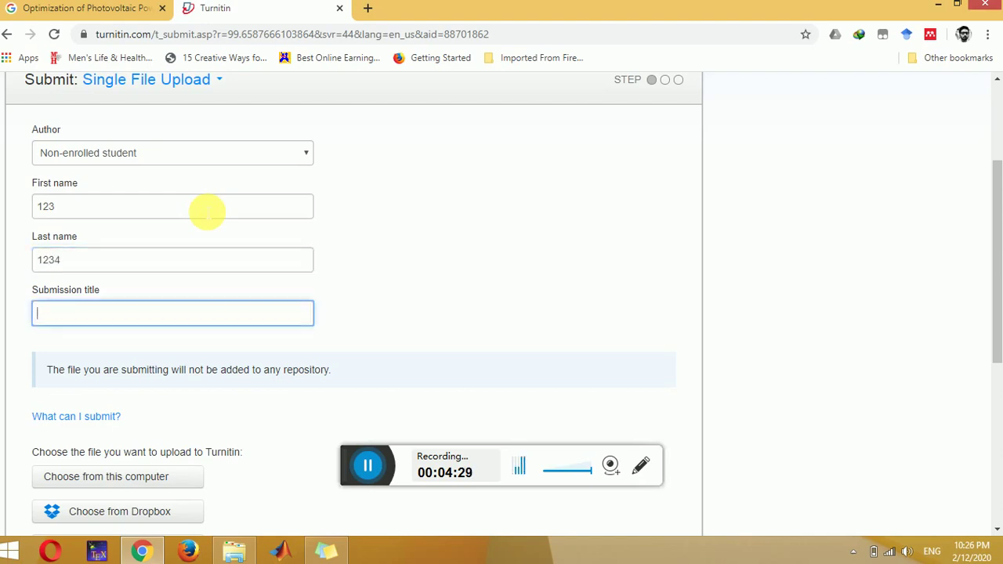
{"action": "type", "text": "project"}
{"action": "left_click_drag", "start_coordinate": [998, 191], "coordinate": [995, 263]}
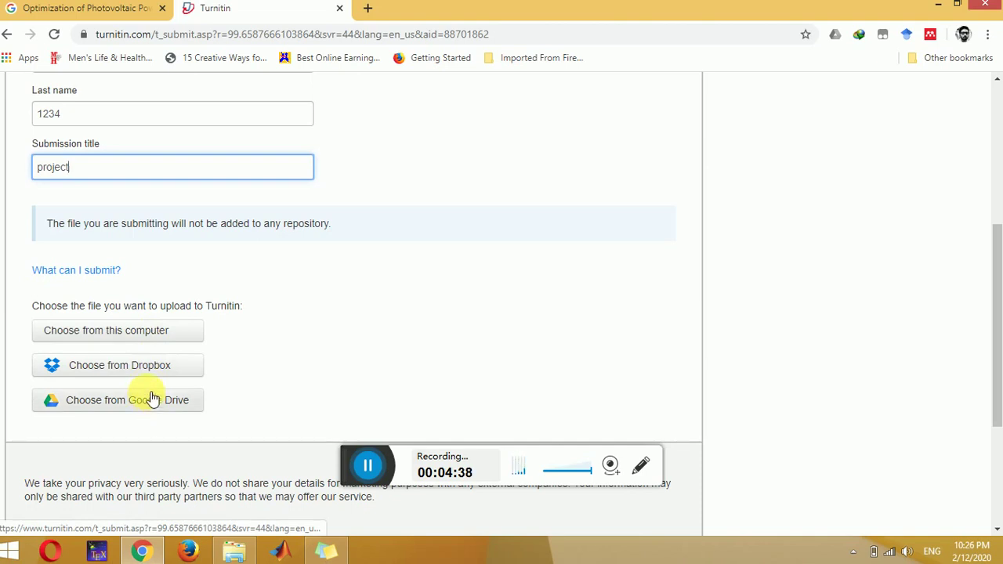
{"action": "left_click", "coordinate": [151, 331]}
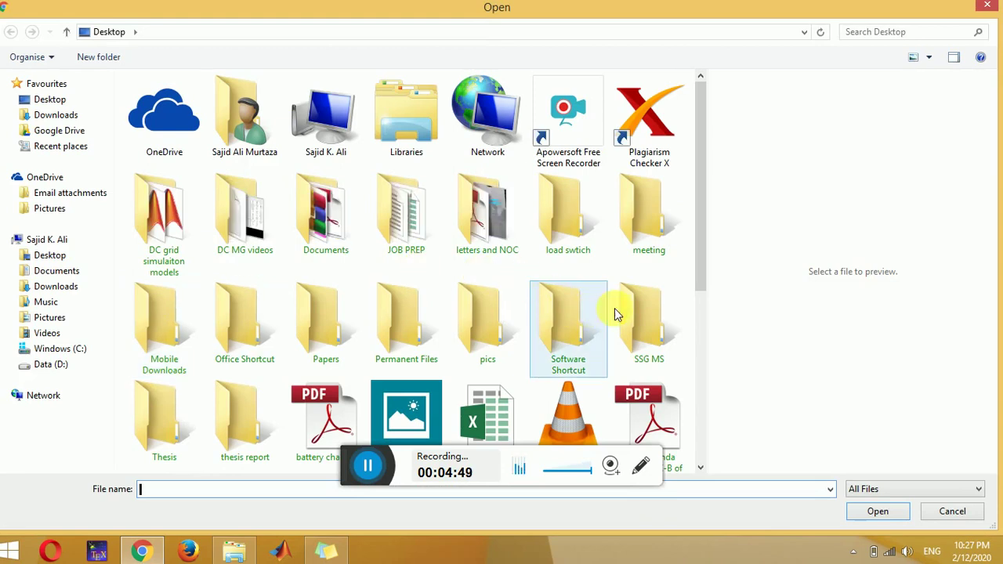
Step: Select rameez.pdf on the Desktop and attach it to the upload form
{"action": "left_click_drag", "start_coordinate": [705, 284], "coordinate": [703, 405]}
{"action": "left_click", "coordinate": [657, 296]}
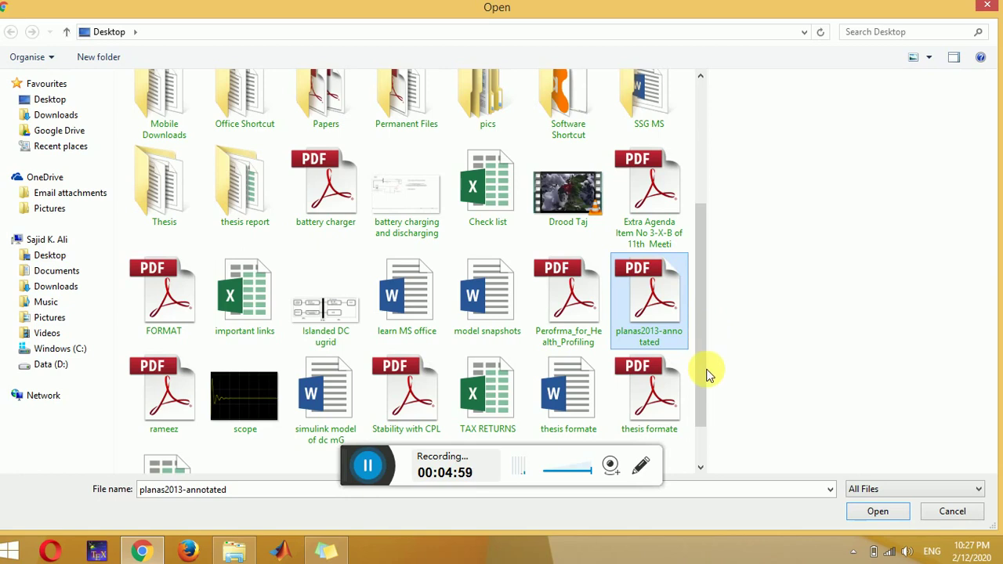
{"action": "key", "text": "r"}
{"action": "key", "text": "alt+p"}
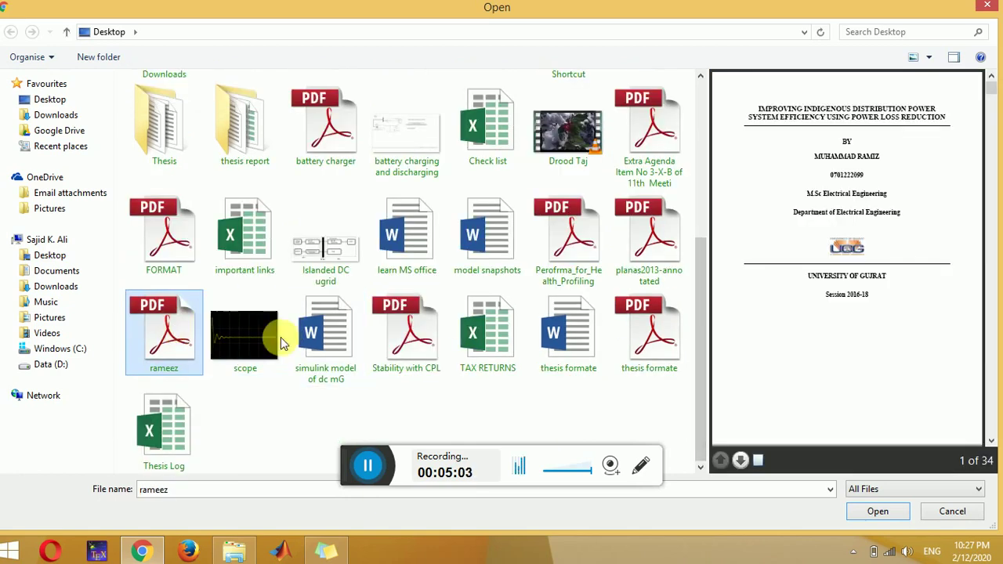
{"action": "left_click", "coordinate": [880, 512]}
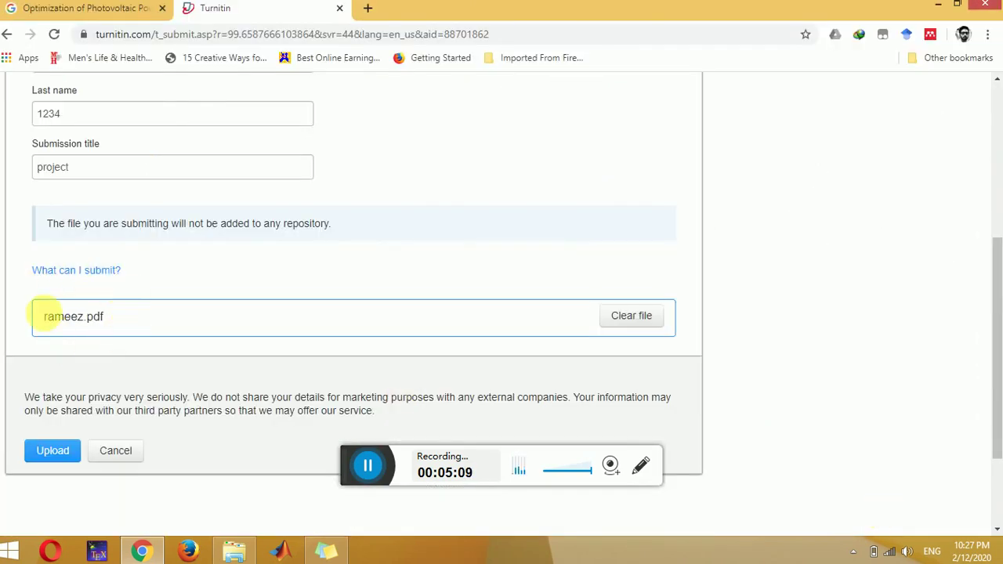
Step: Upload rameez.pdf and reach its confirmation preview: 34 pages, 7790 words
{"action": "left_click", "coordinate": [50, 451]}
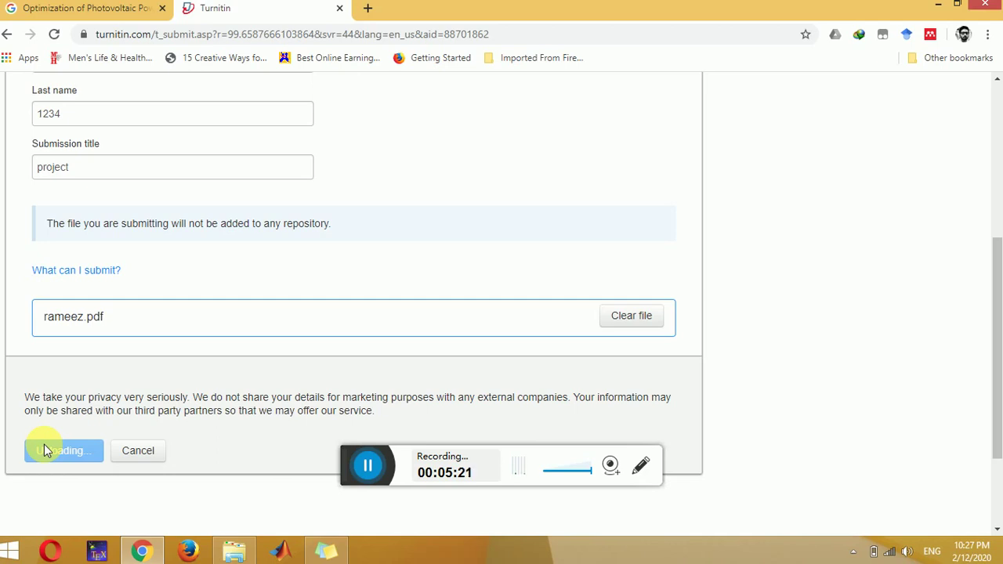
{"action": "scroll", "coordinate": [44, 444], "scroll_direction": "up", "scroll_amount": 1}
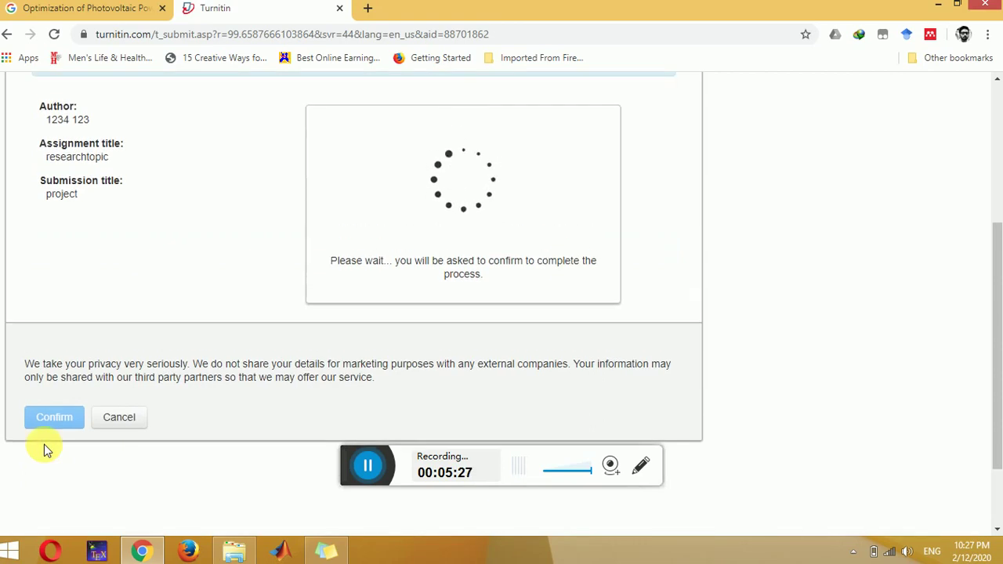
{"action": "scroll", "coordinate": [44, 447], "scroll_direction": "up", "scroll_amount": 3}
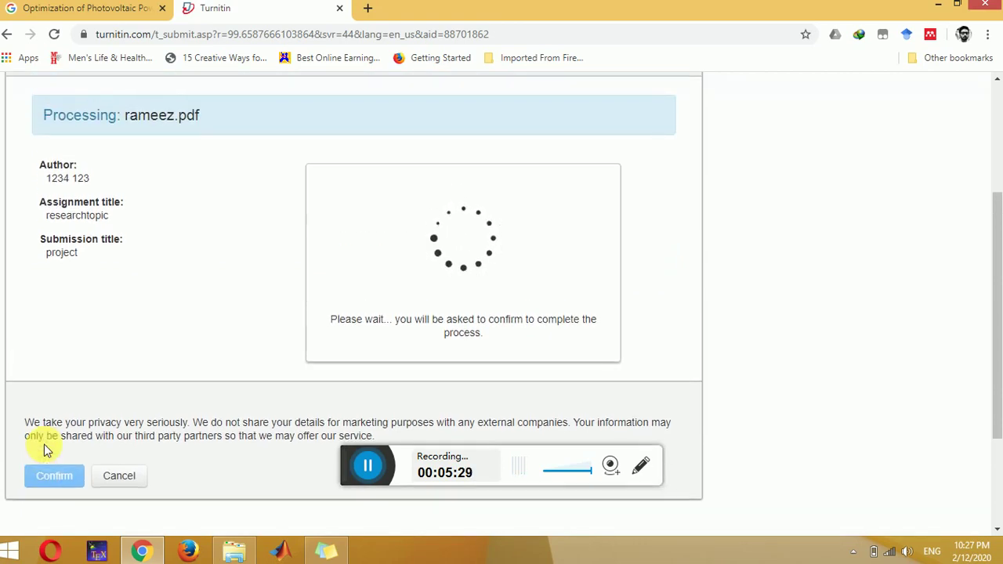
{"action": "left_click", "coordinate": [377, 460]}
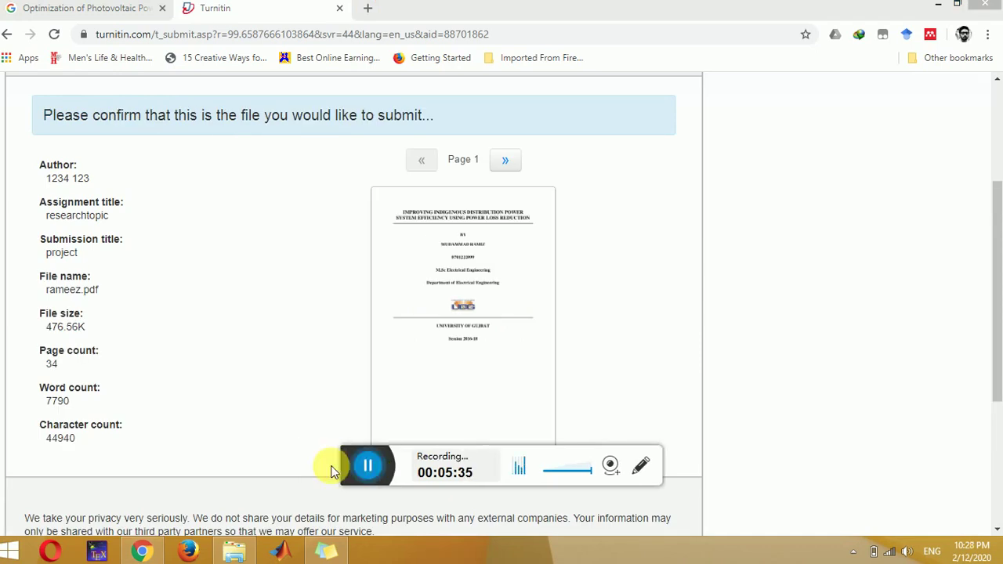
Step: Preview the pages of rameez.pdf, then confirm the upload to submit the paper
{"action": "left_click", "coordinate": [504, 161]}
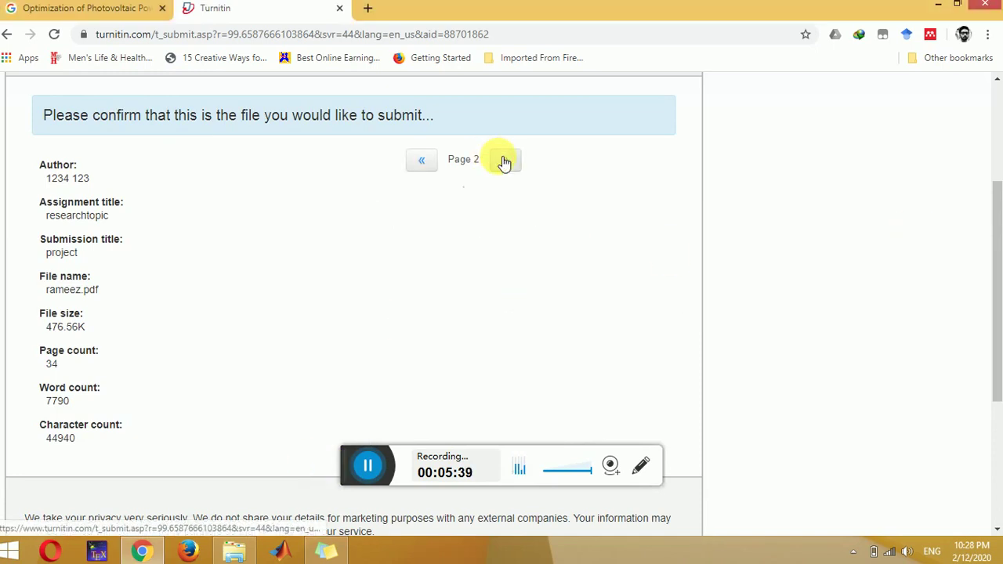
{"action": "left_click", "coordinate": [422, 161]}
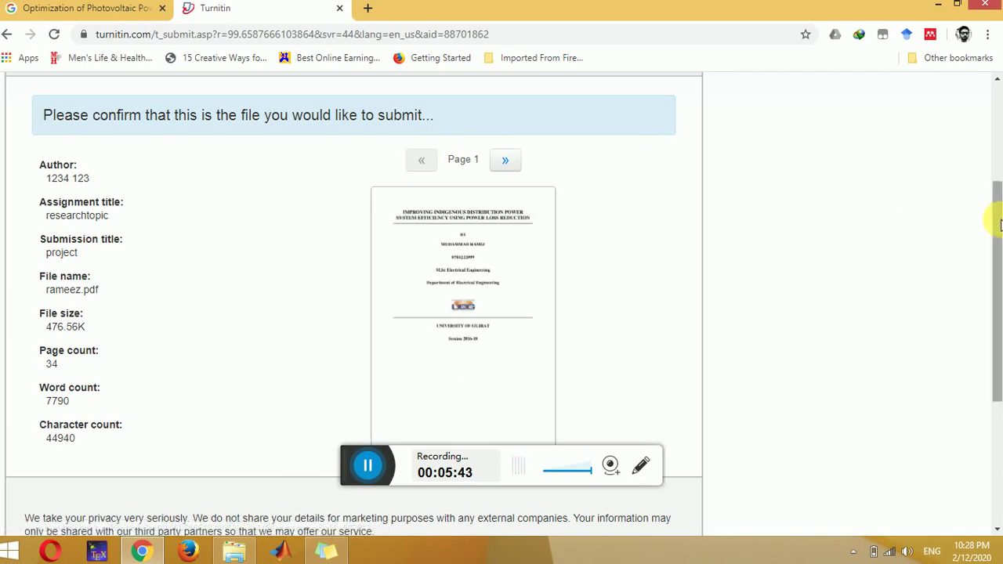
{"action": "left_click_drag", "start_coordinate": [997, 212], "coordinate": [995, 320]}
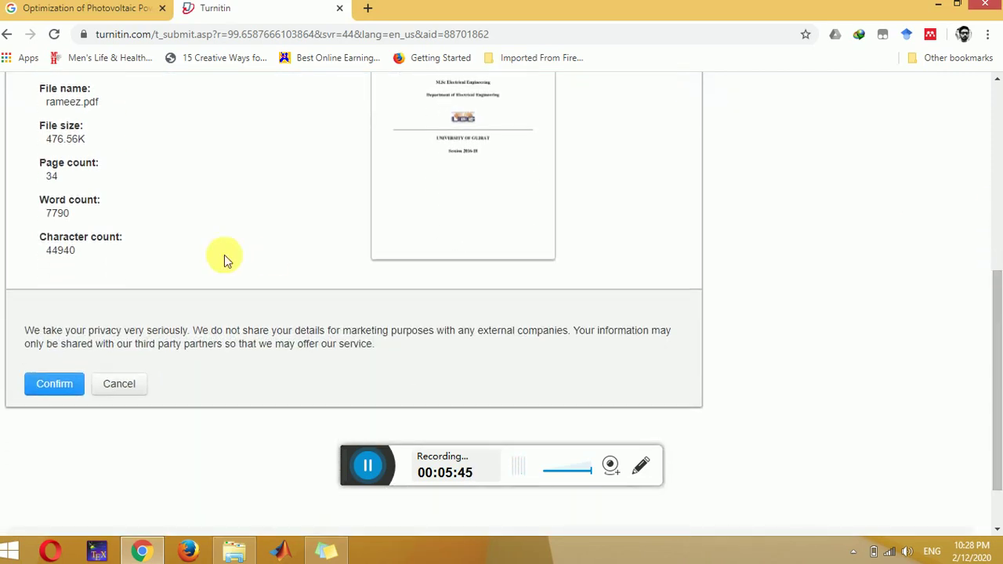
{"action": "left_click", "coordinate": [69, 383]}
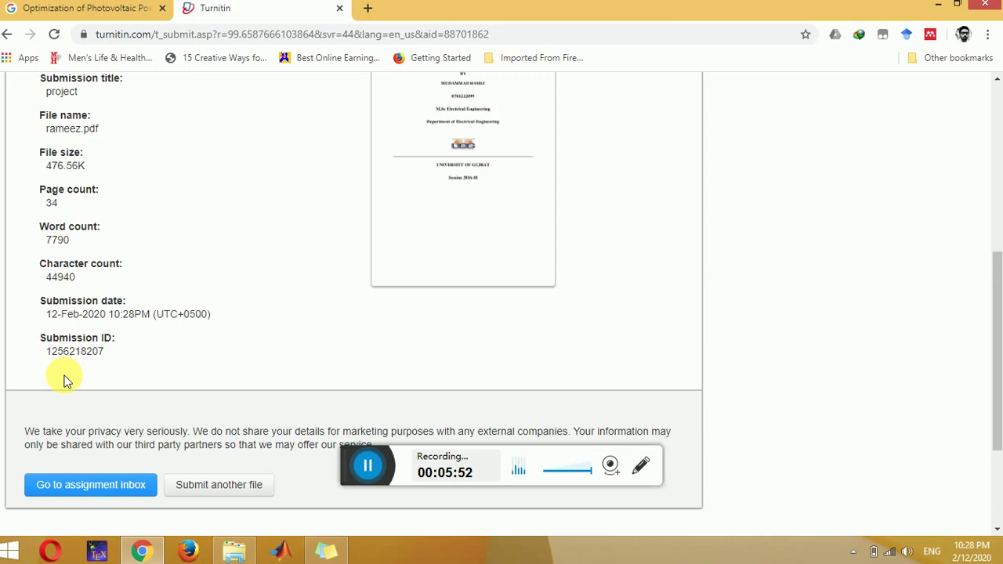
Step: Read through the digital receipt, then go to the researchtopic assignment inbox
{"action": "scroll", "coordinate": [65, 380], "scroll_direction": "up", "scroll_amount": 5}
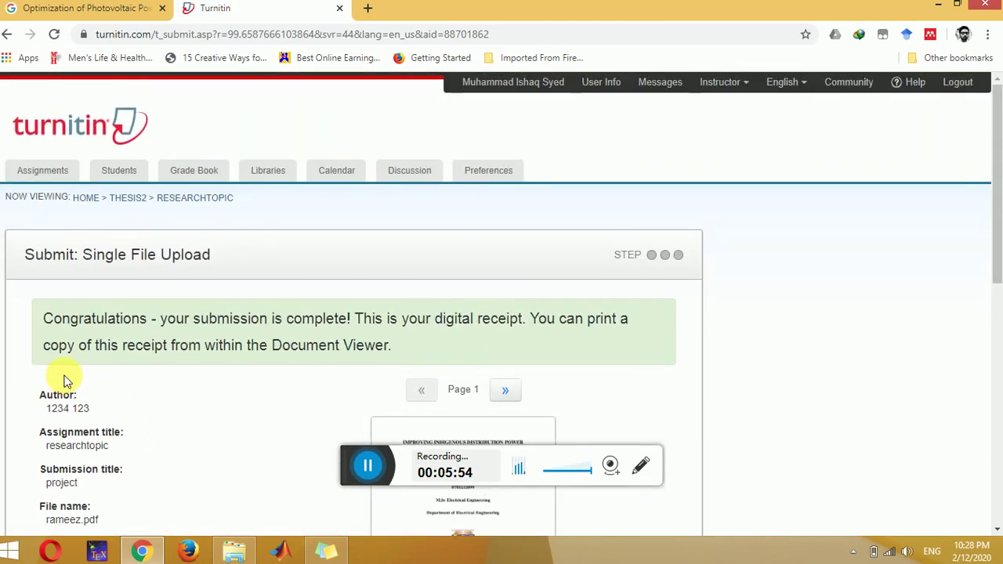
{"action": "scroll", "coordinate": [65, 380], "scroll_direction": "down", "scroll_amount": 1}
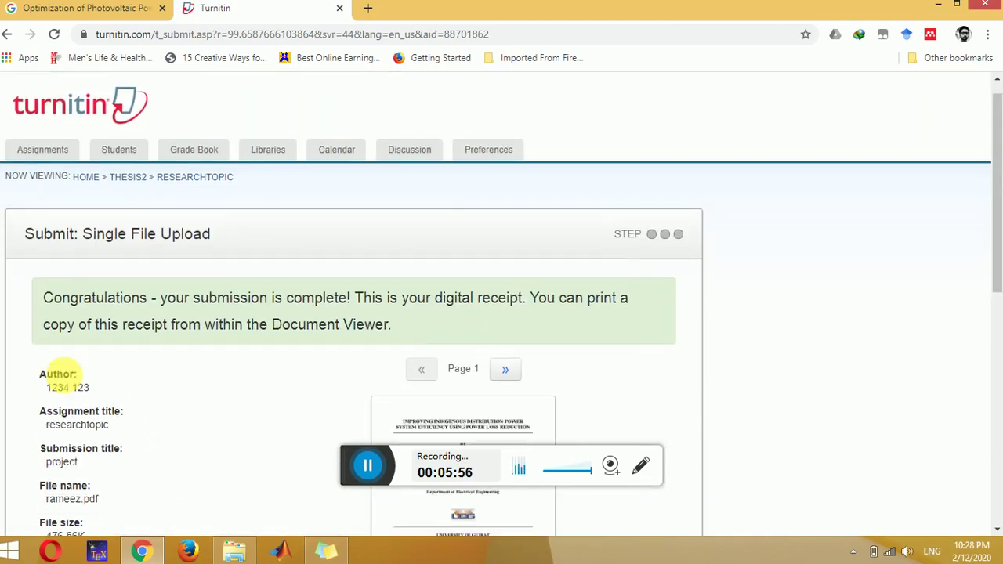
{"action": "scroll", "coordinate": [66, 380], "scroll_direction": "down", "scroll_amount": 1}
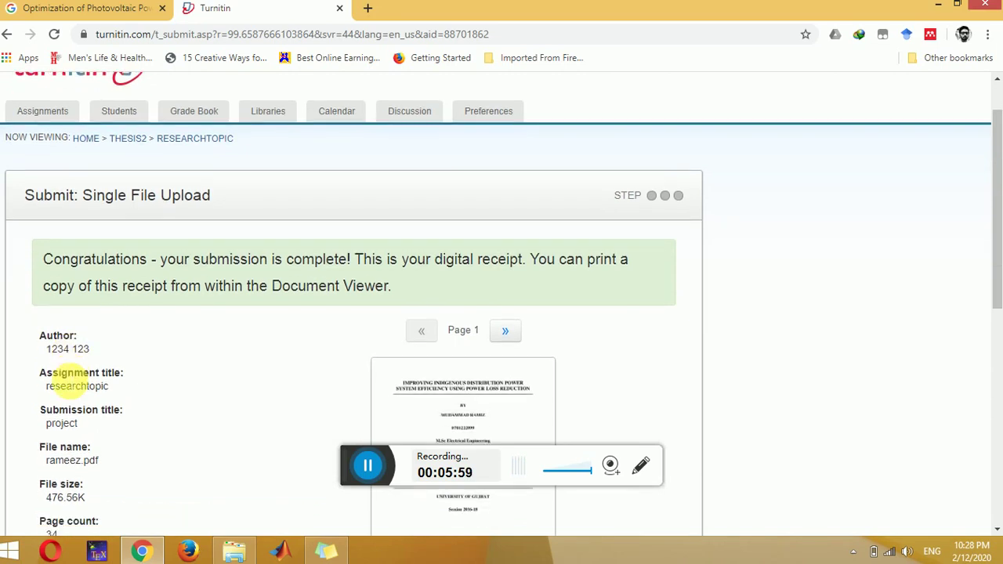
{"action": "scroll", "coordinate": [65, 380], "scroll_direction": "down", "scroll_amount": 2}
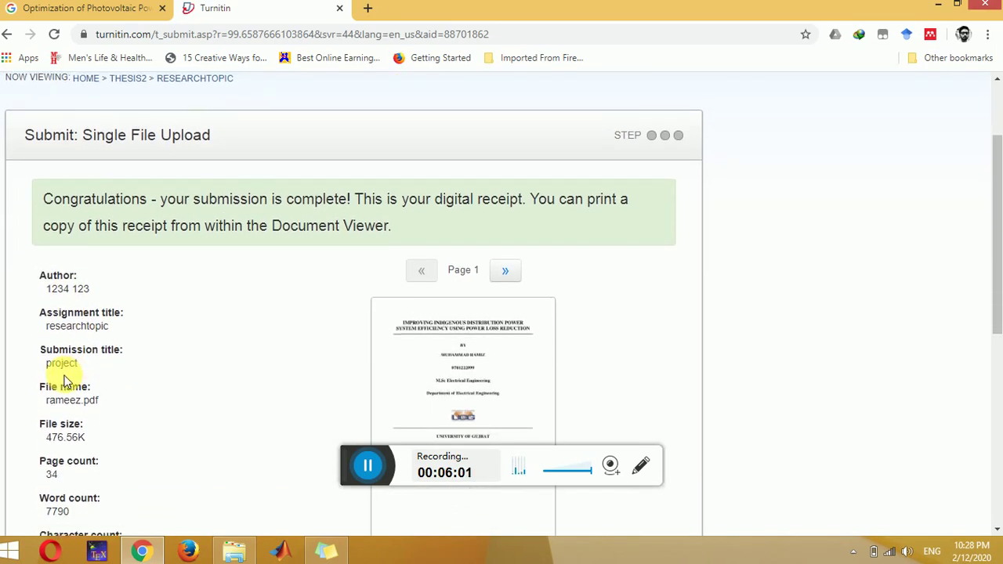
{"action": "scroll", "coordinate": [65, 378], "scroll_direction": "down", "scroll_amount": 1}
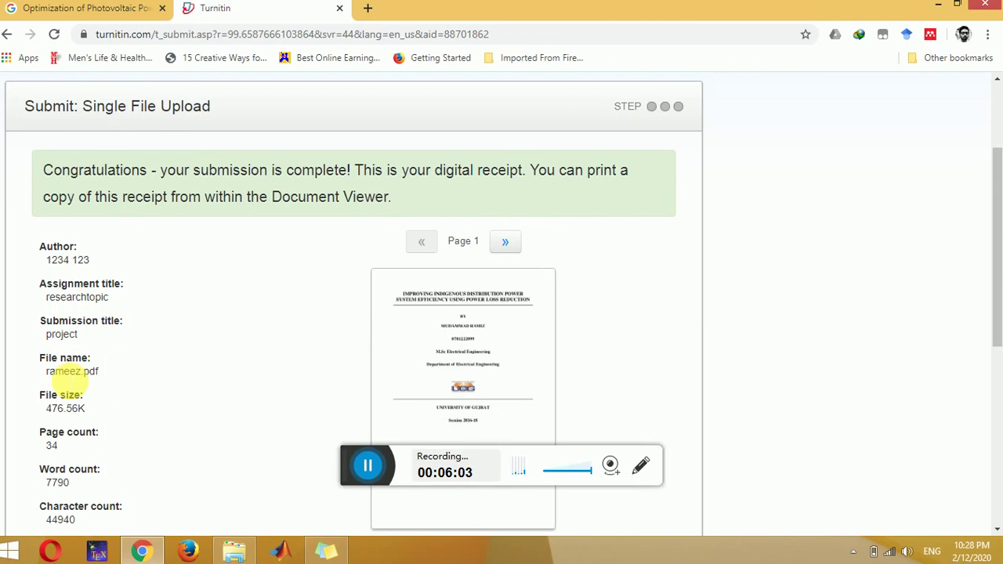
{"action": "scroll", "coordinate": [65, 380], "scroll_direction": "down", "scroll_amount": 11}
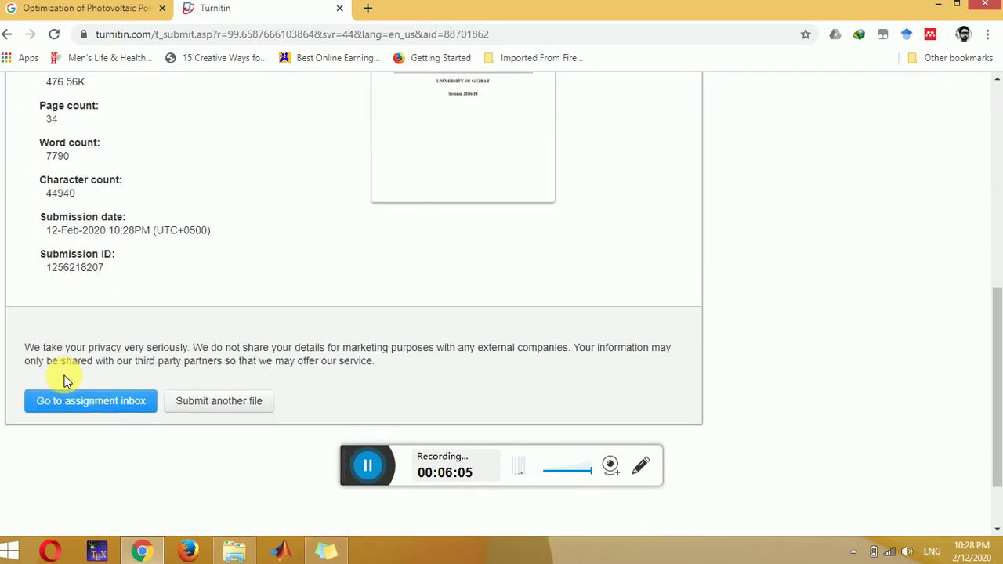
{"action": "left_click", "coordinate": [77, 402]}
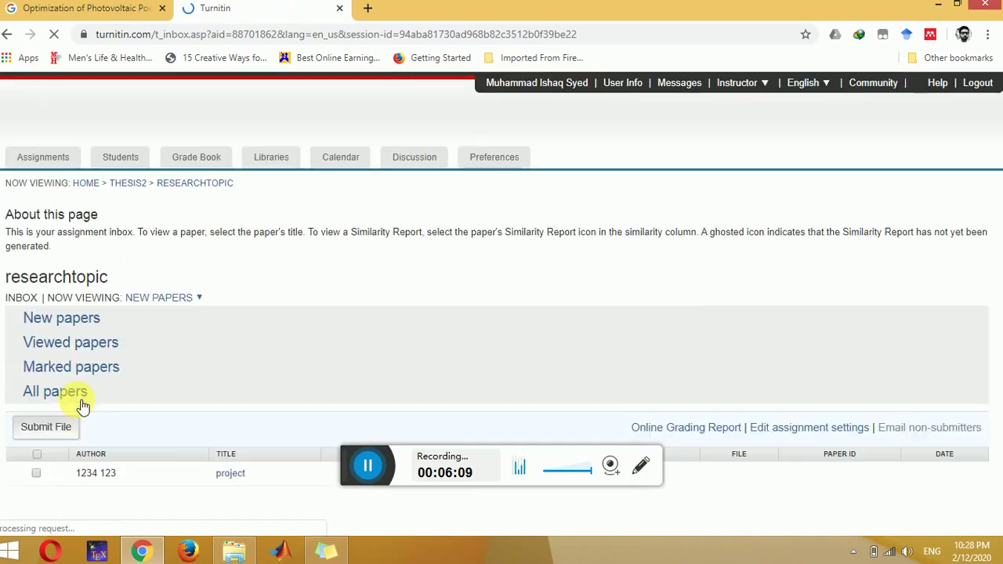
Step: Reload the researchtopic inbox to check whether the project paper's similarity score has appeared
{"action": "scroll", "coordinate": [84, 406], "scroll_direction": "down", "scroll_amount": 1}
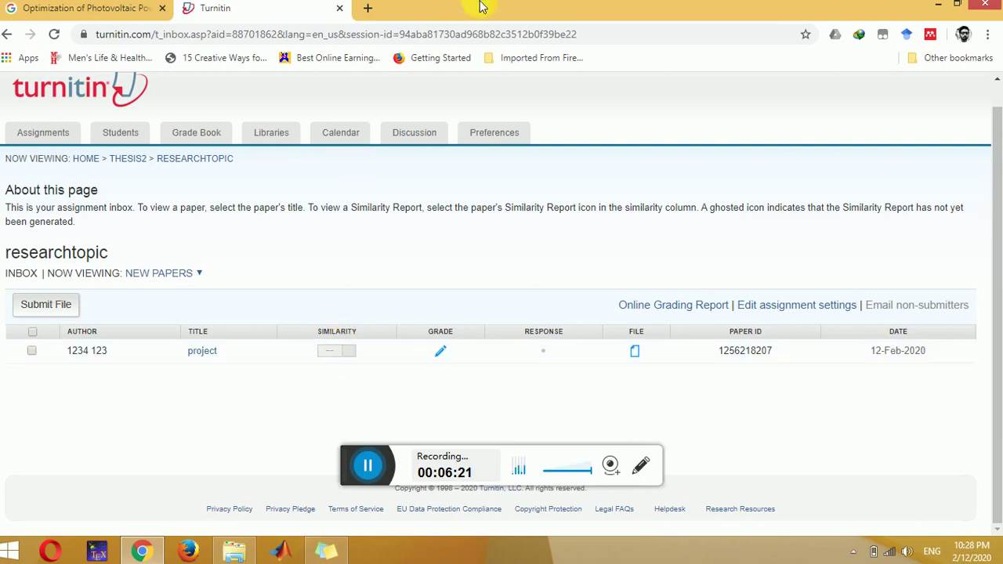
{"action": "left_click", "coordinate": [482, 35]}
{"action": "key", "text": "Return"}
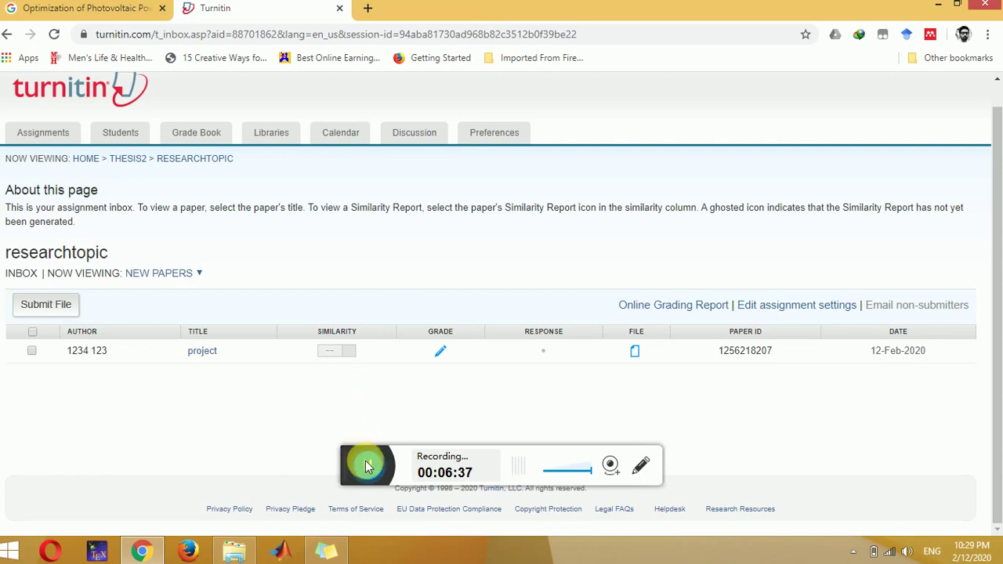
{"action": "left_click", "coordinate": [367, 465]}
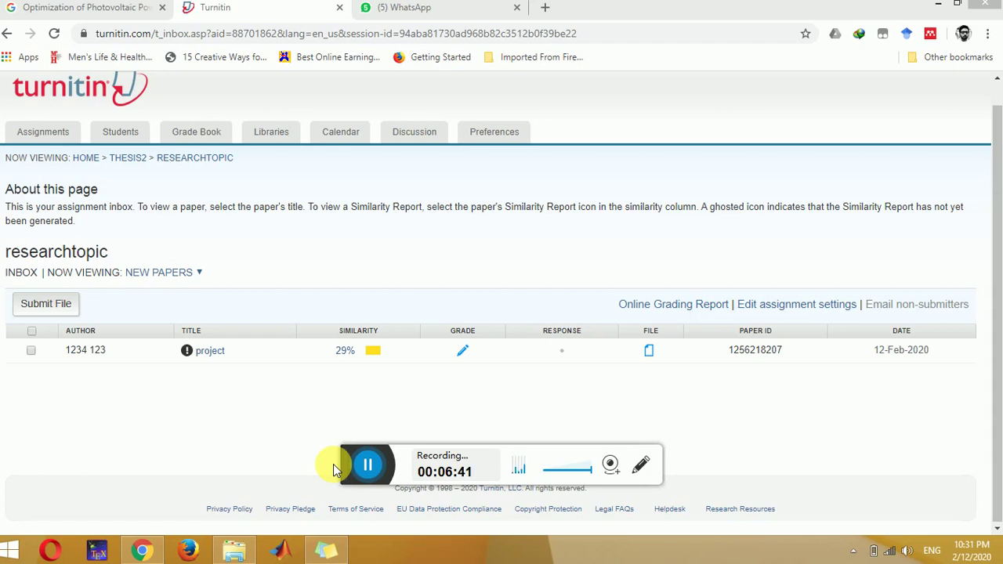
Step: Open project's 29% similarity report, browse its highlighted pages, and show the match overview
{"action": "left_click", "coordinate": [364, 352]}
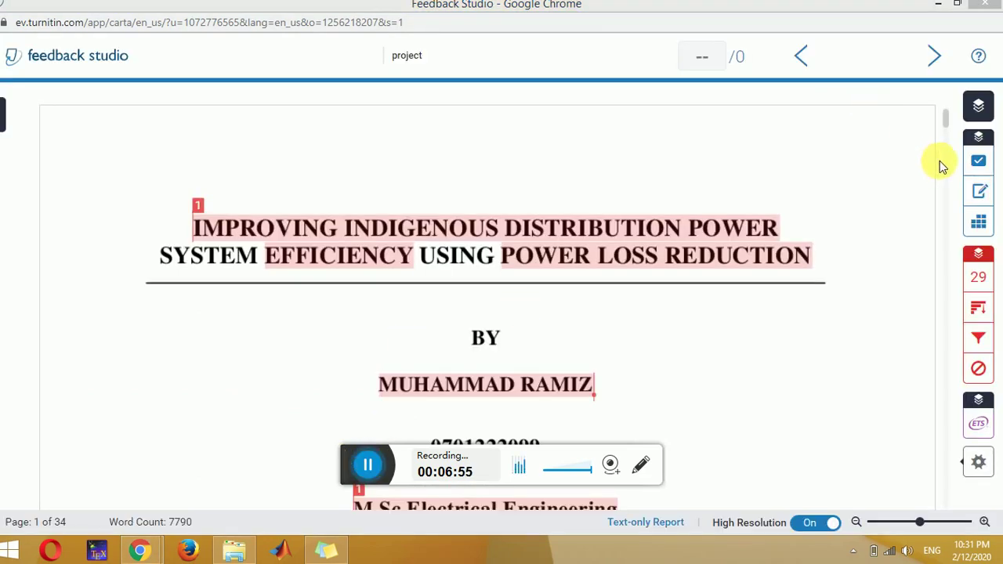
{"action": "left_click_drag", "start_coordinate": [947, 125], "coordinate": [953, 210]}
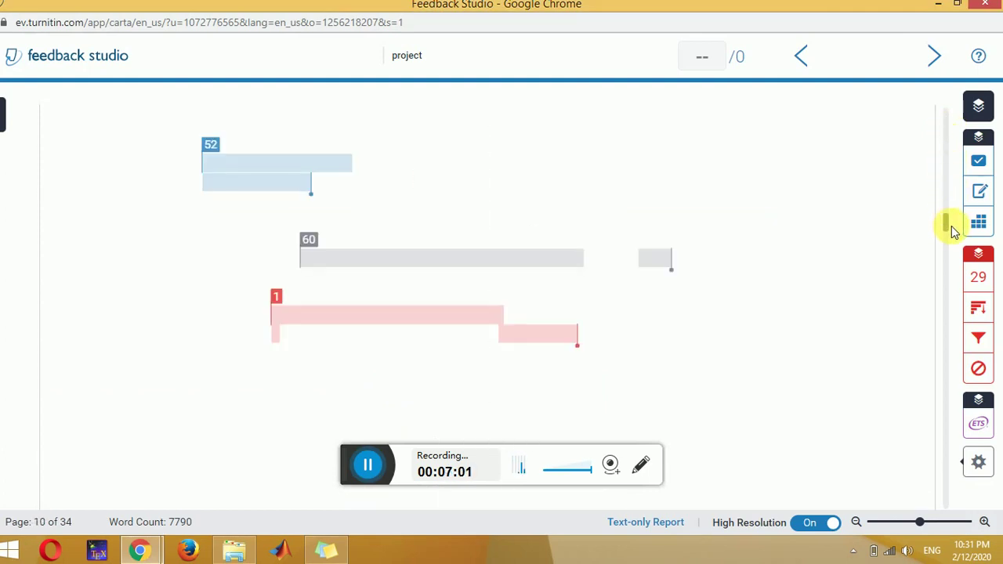
{"action": "scroll", "coordinate": [952, 226], "scroll_direction": "down", "scroll_amount": 3}
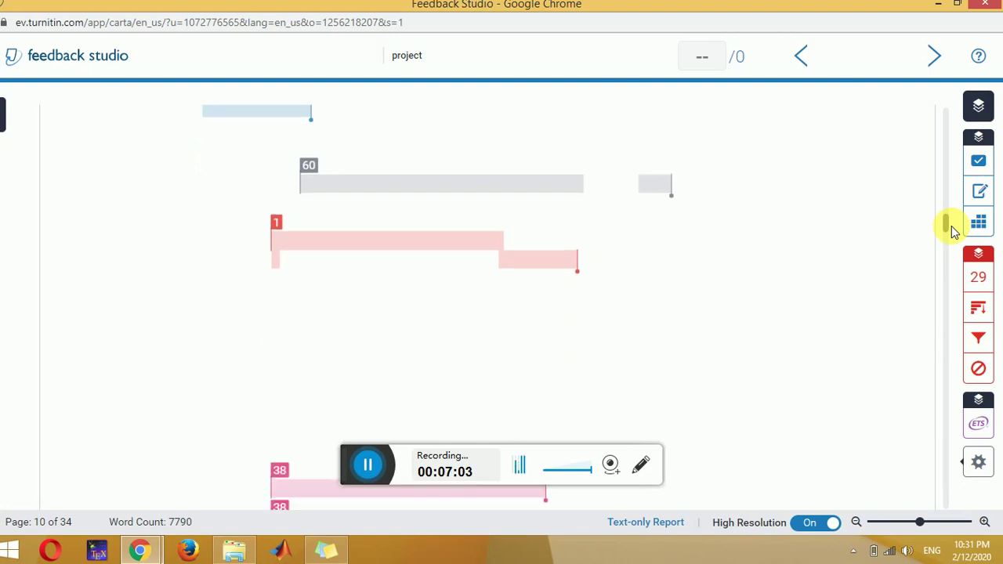
{"action": "scroll", "coordinate": [952, 226], "scroll_direction": "down", "scroll_amount": 2}
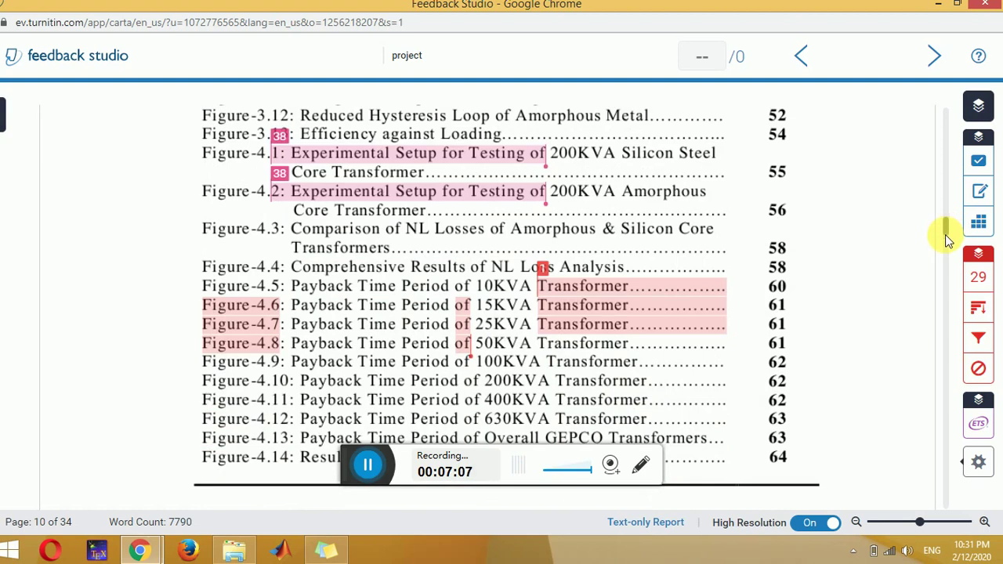
{"action": "left_click_drag", "start_coordinate": [947, 229], "coordinate": [949, 253]}
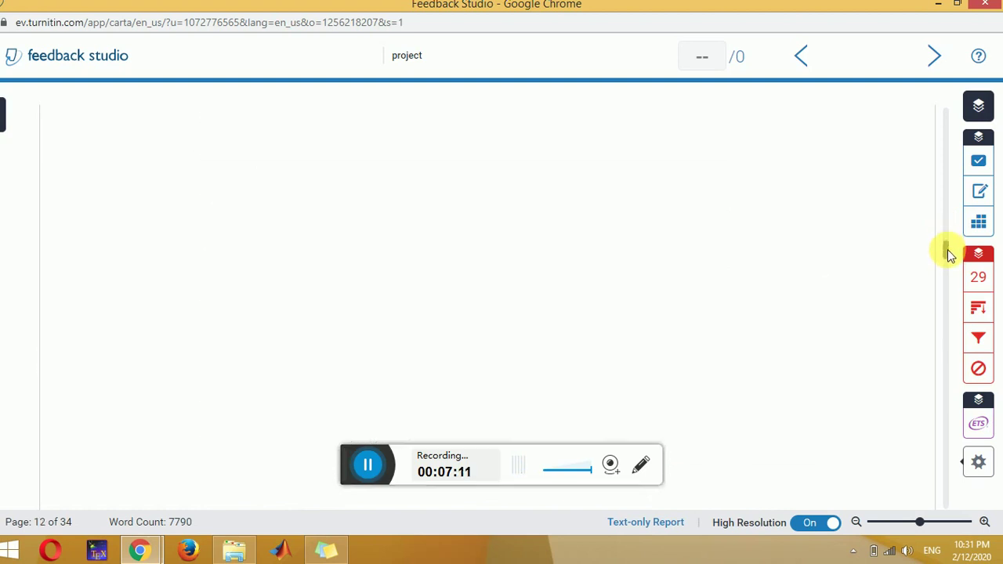
{"action": "left_click_drag", "start_coordinate": [949, 254], "coordinate": [948, 238]}
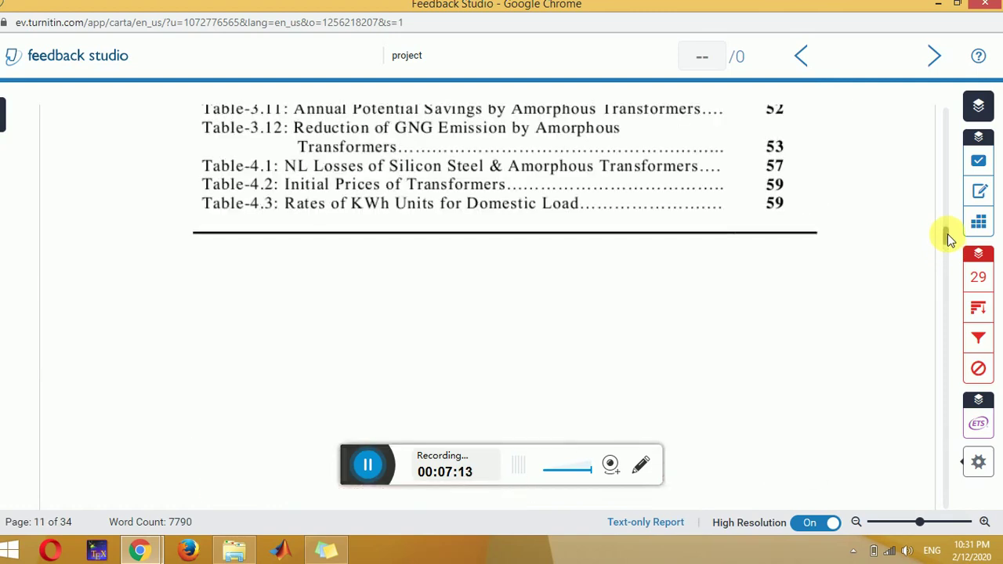
{"action": "scroll", "coordinate": [949, 240], "scroll_direction": "down", "scroll_amount": 3}
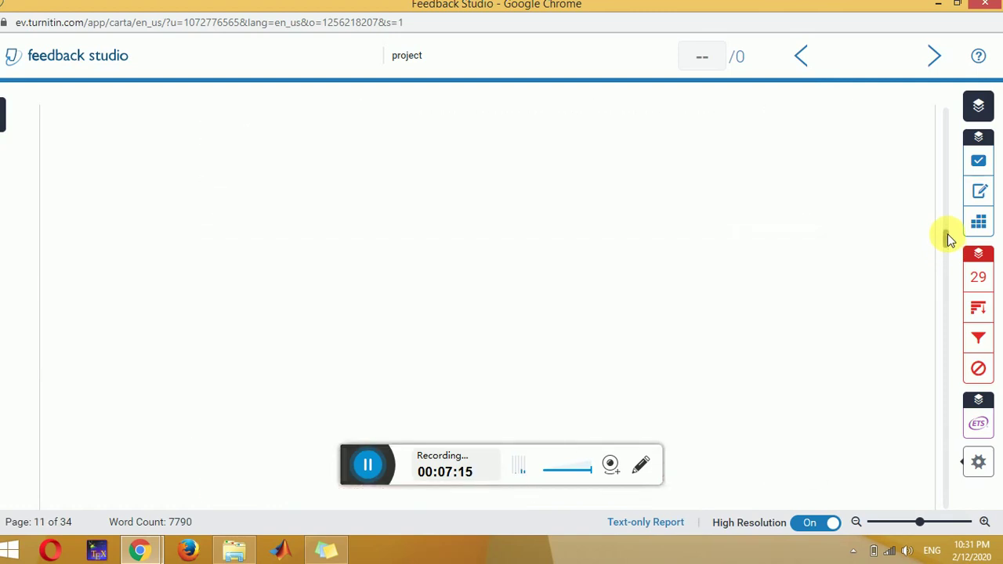
{"action": "scroll", "coordinate": [948, 239], "scroll_direction": "down", "scroll_amount": 2}
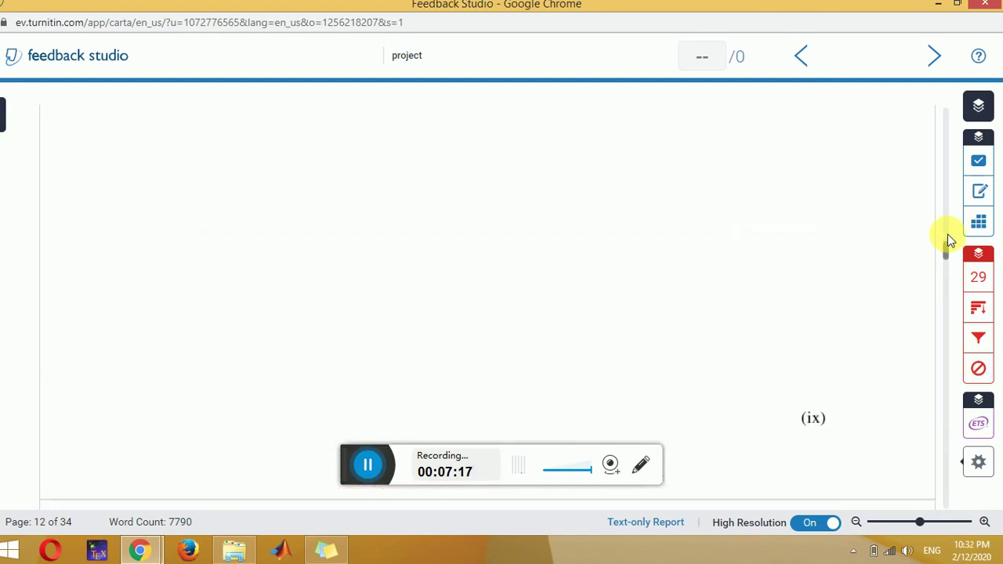
{"action": "left_click_drag", "start_coordinate": [948, 239], "coordinate": [948, 279]}
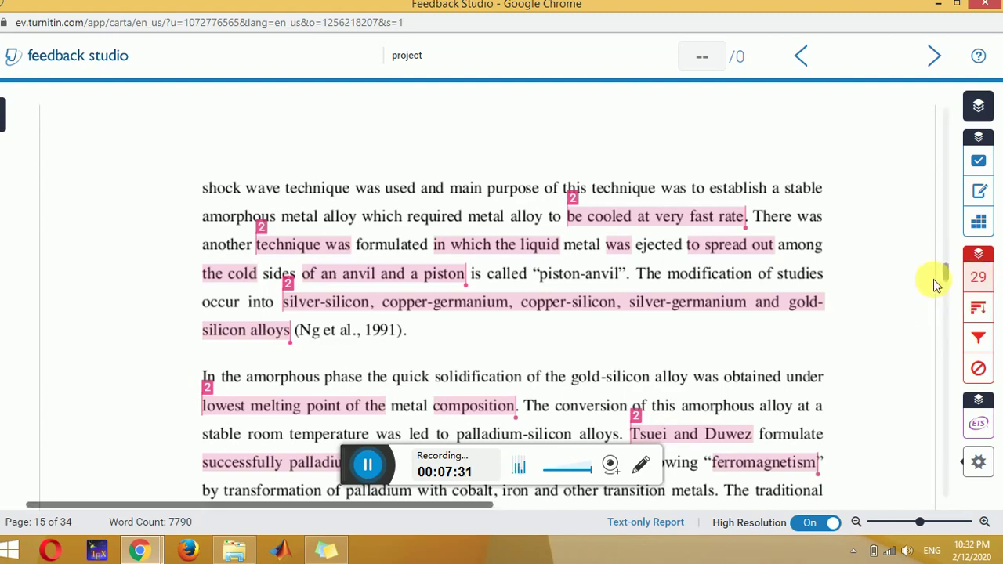
{"action": "left_click", "coordinate": [978, 278]}
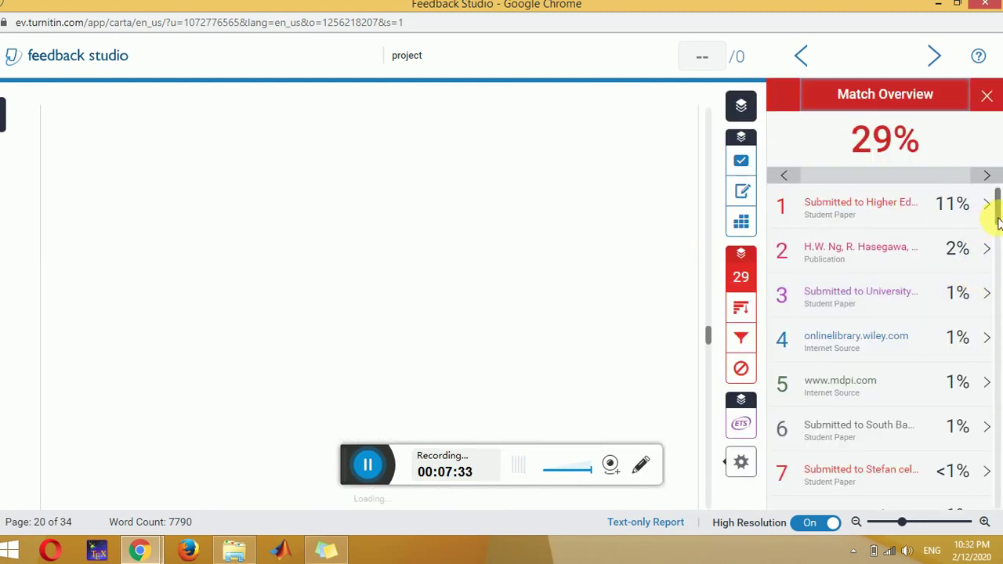
Step: Review the matching sources list, led by an 11% student paper, then close it
{"action": "left_click_drag", "start_coordinate": [1000, 223], "coordinate": [989, 196]}
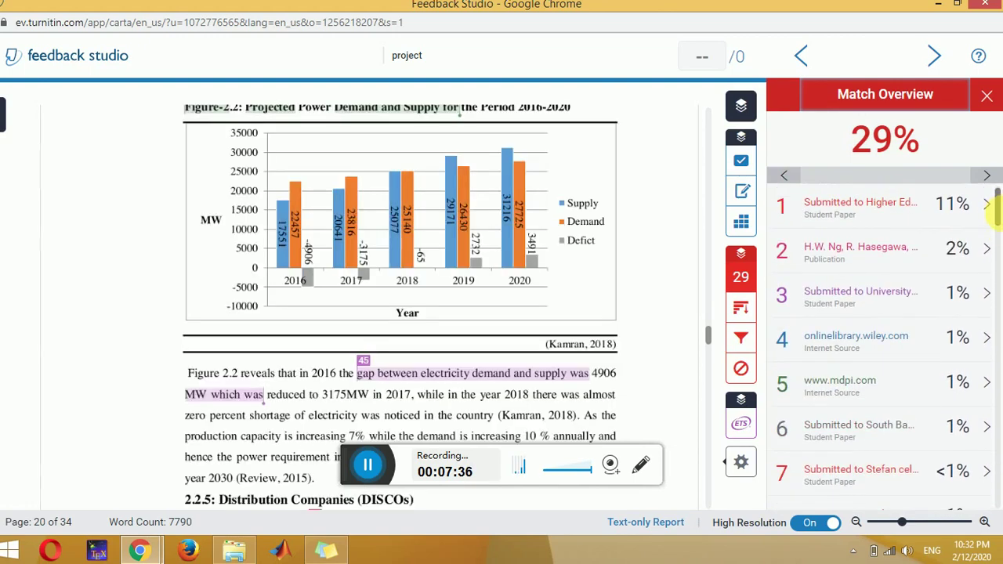
{"action": "left_click", "coordinate": [988, 96]}
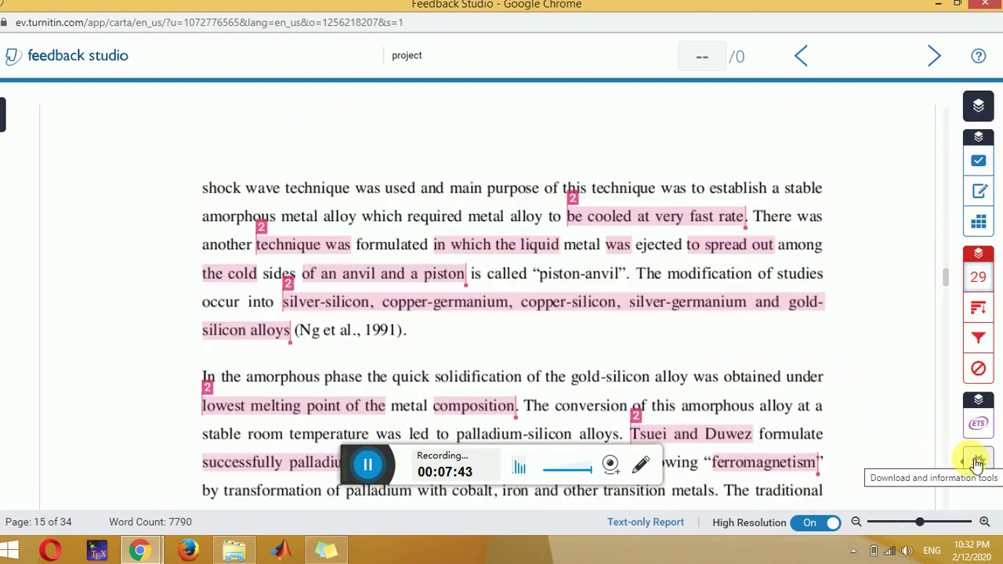
Step: Download the Current View of the 29% similarity report
{"action": "left_click", "coordinate": [976, 464]}
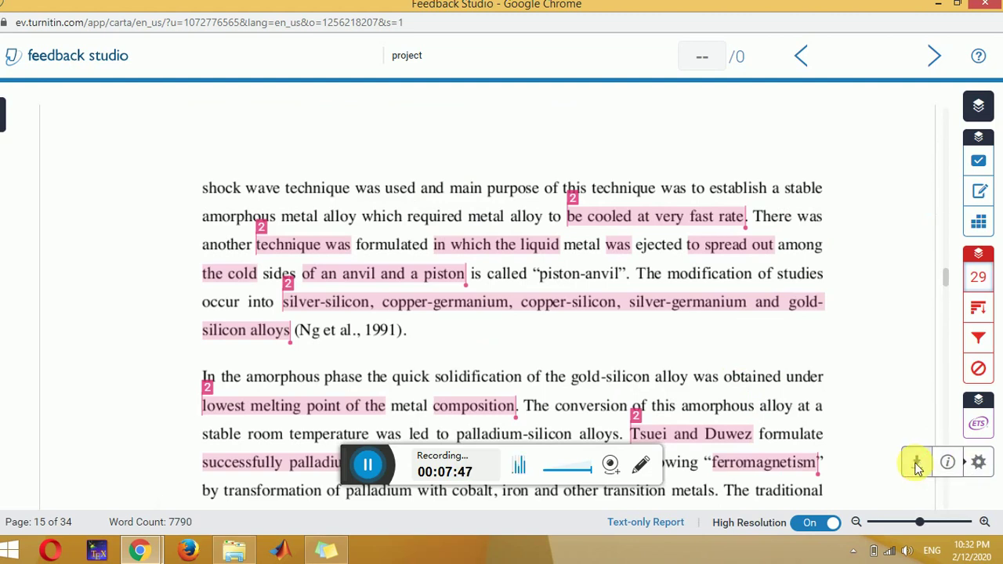
{"action": "left_click", "coordinate": [918, 464]}
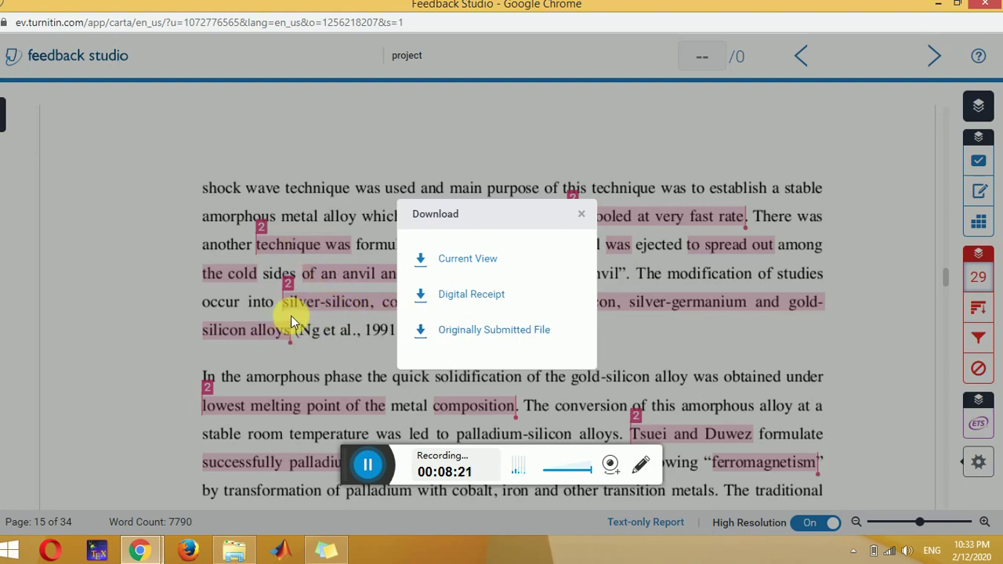
{"action": "left_click", "coordinate": [480, 260]}
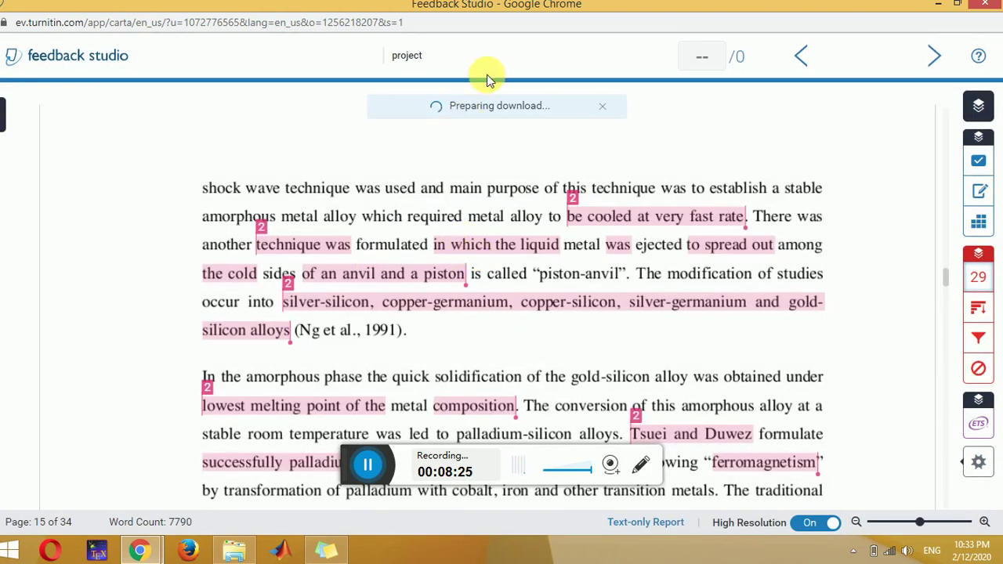